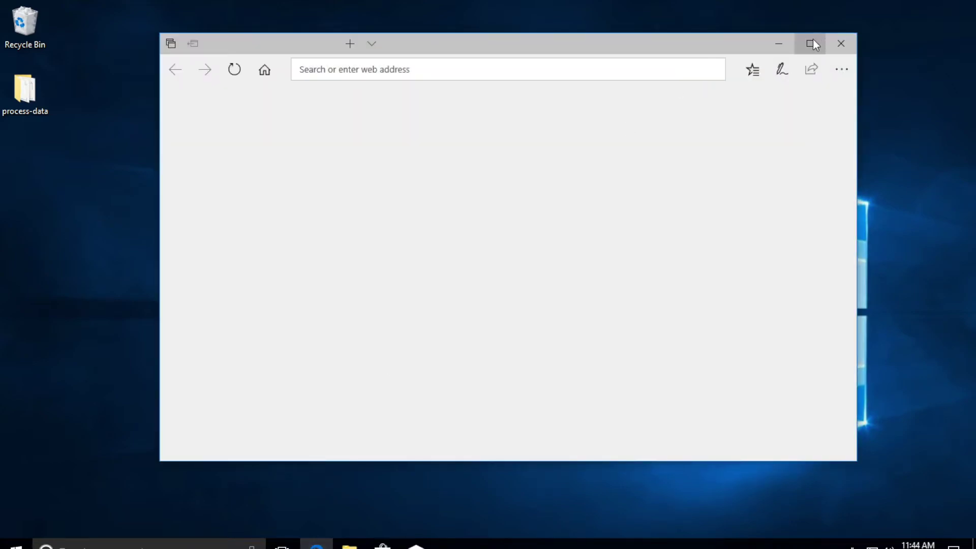
# Load hank.feild.org in the maximized browser and open the Installing a C++ Compiler guide from Topic Pages.
pyautogui.click(810, 43)
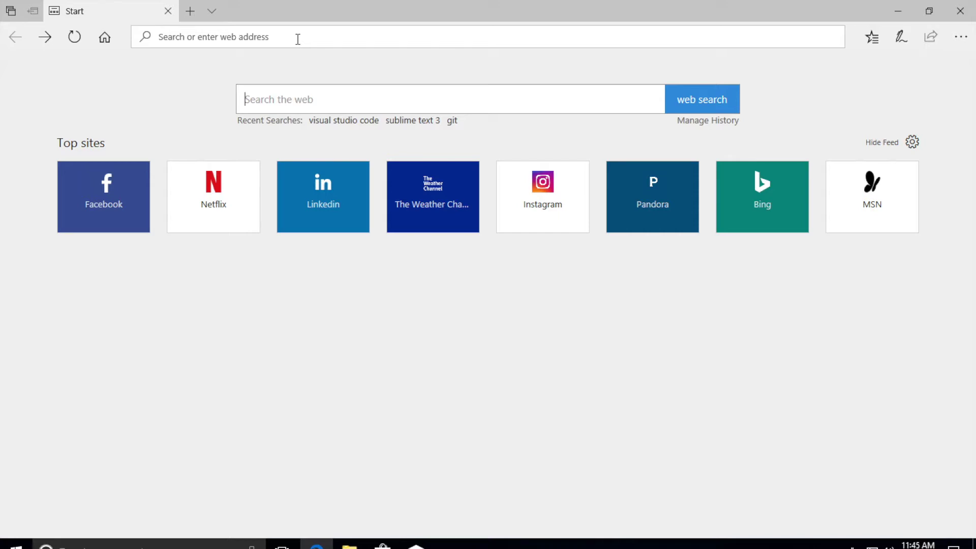
pyautogui.write('hank')
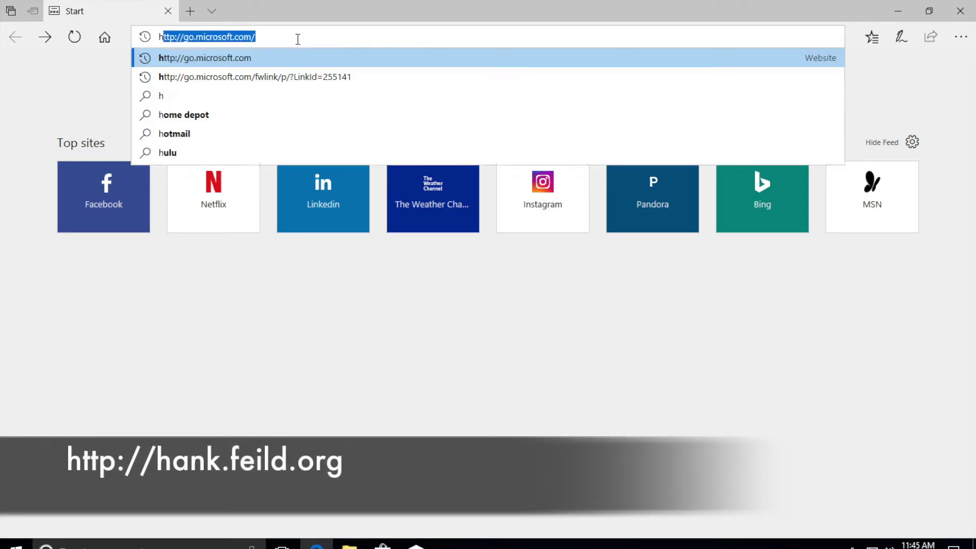
pyautogui.write('.feild.org')
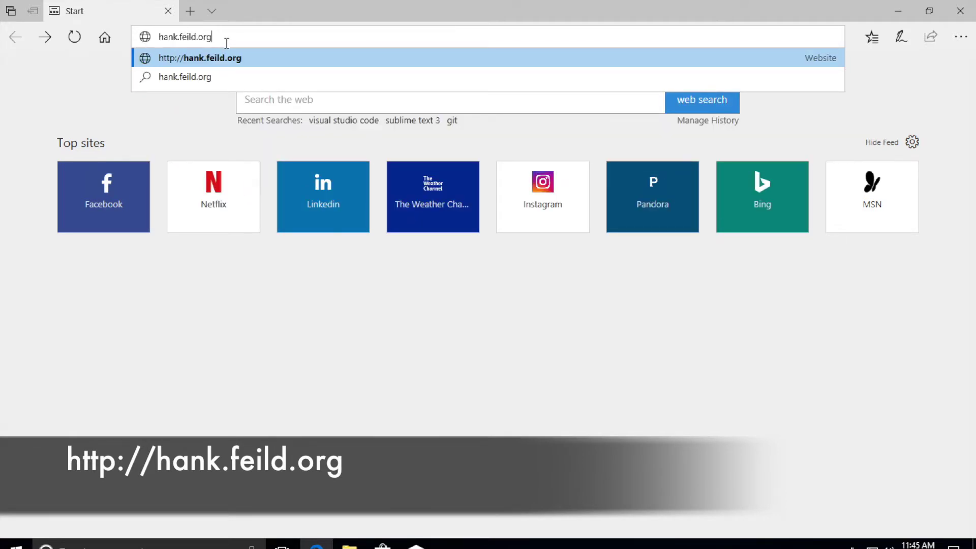
pyautogui.press('Return')
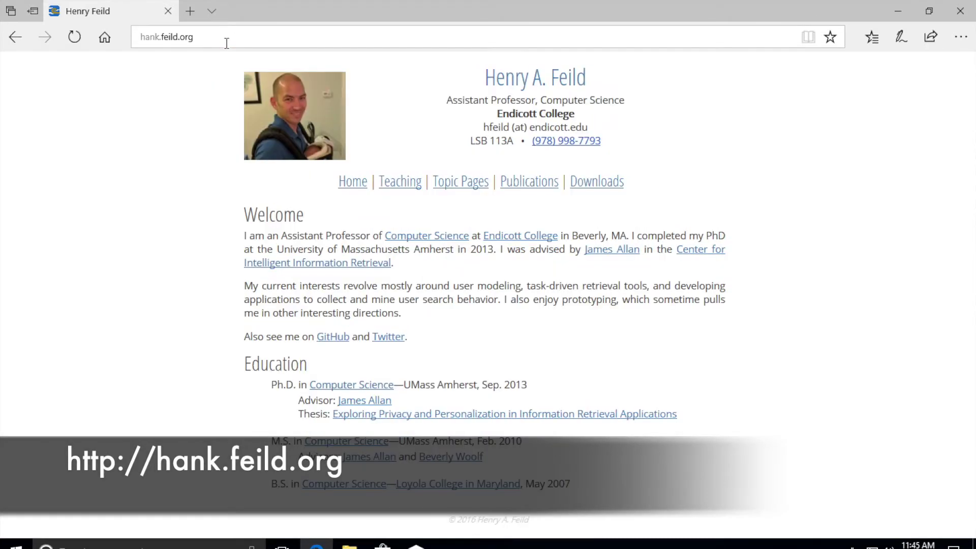
pyautogui.click(465, 184)
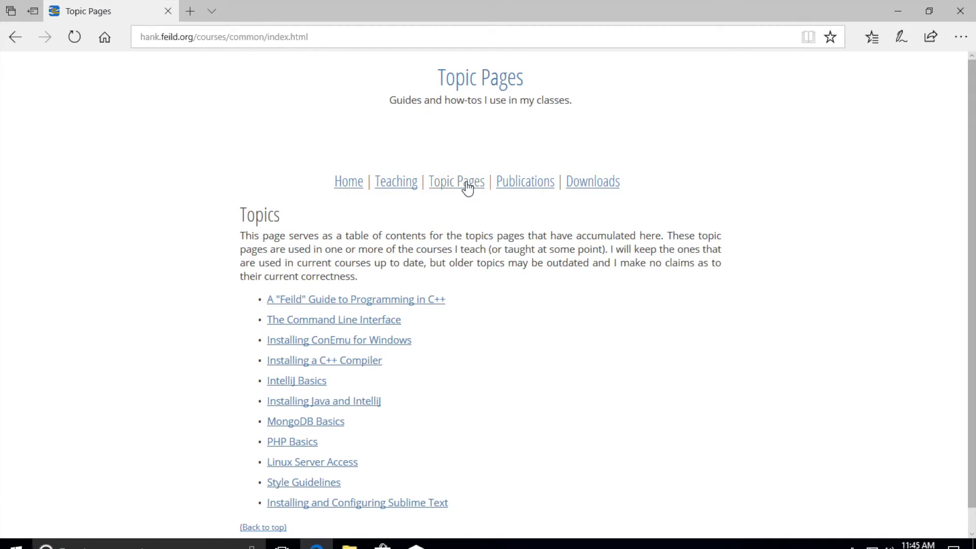
pyautogui.click(363, 362)
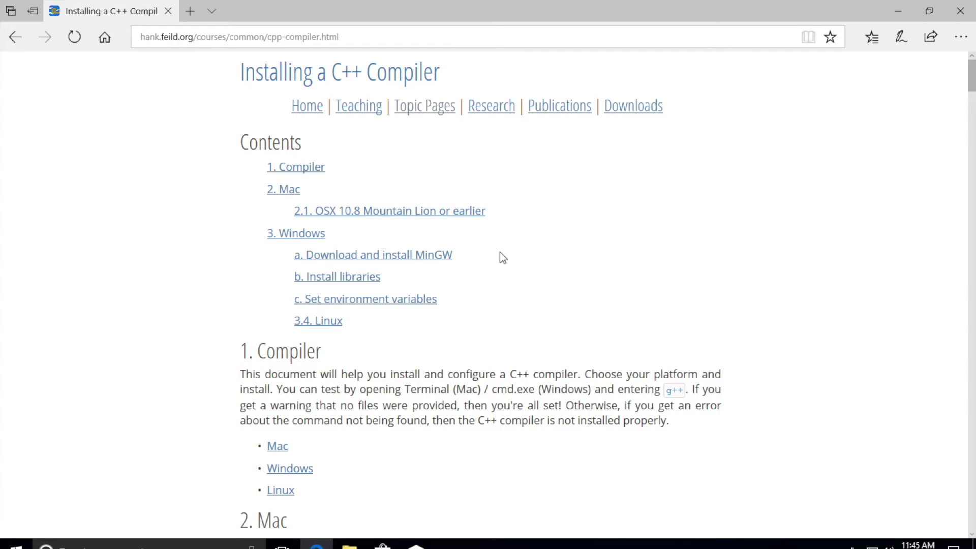
# Start the MinGW download from the guide's Windows section.
pyautogui.scroll(-1, 499, 252)
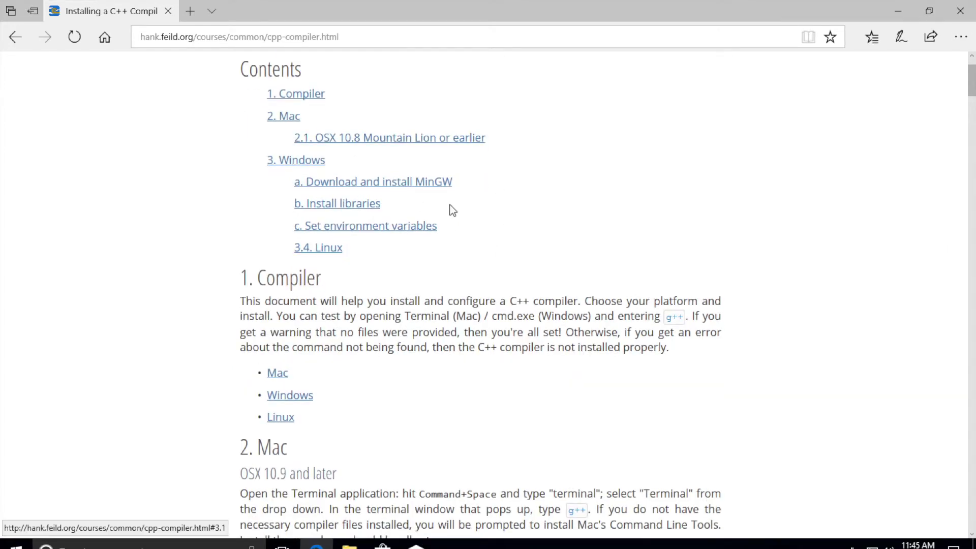
pyautogui.scroll(-4, 451, 204)
pyautogui.scroll(-7, 451, 204)
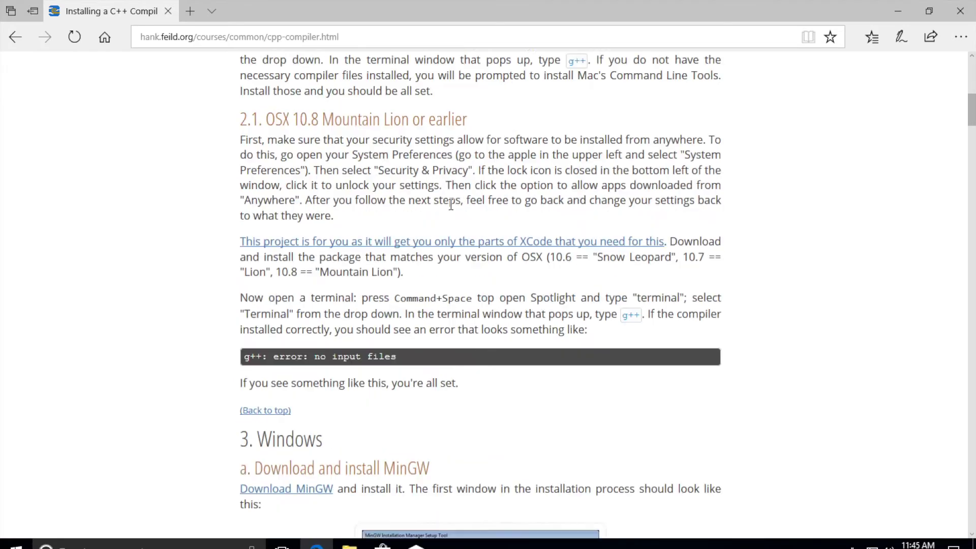
pyautogui.scroll(-1, 451, 204)
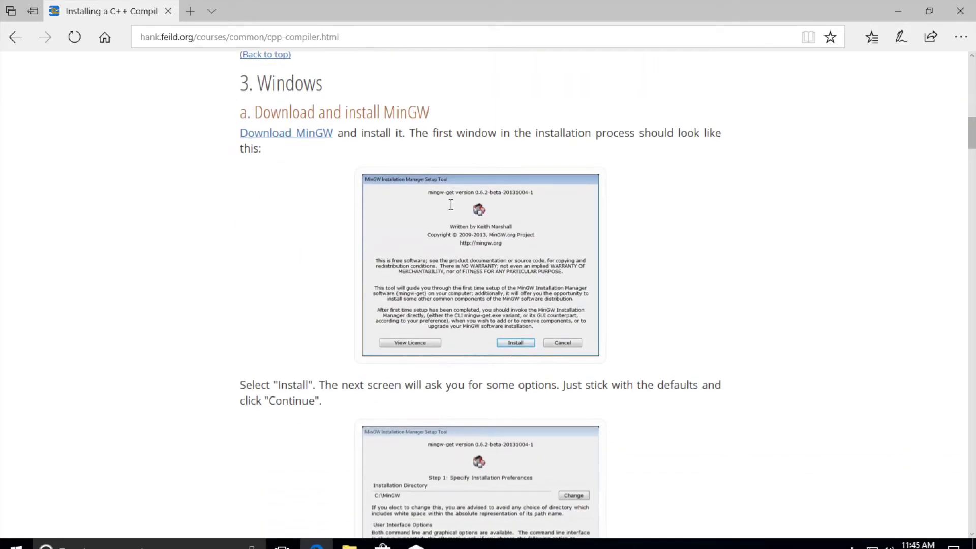
pyautogui.click(312, 141)
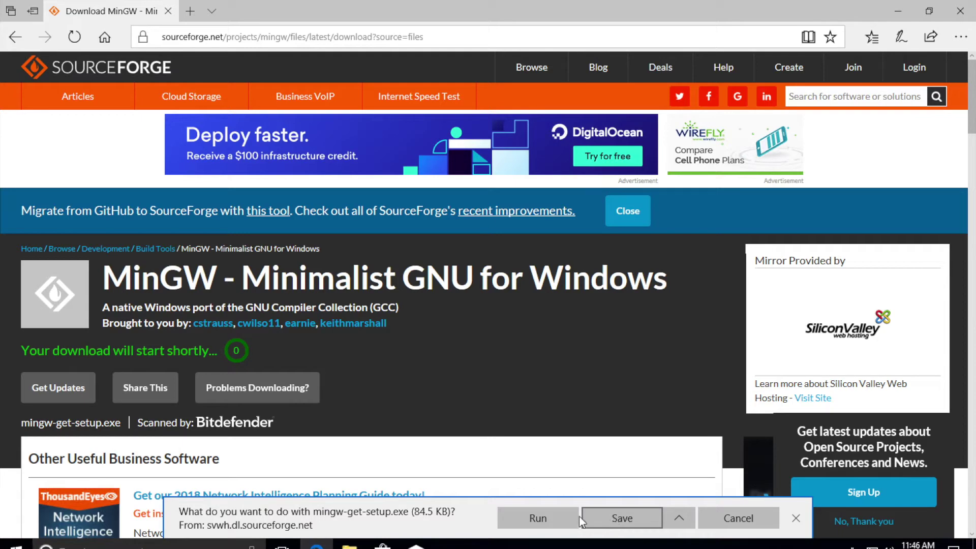
# Run mingw-get-setup.exe and start installing with the default preferences in C:\MinGW.
pyautogui.click(538, 519)
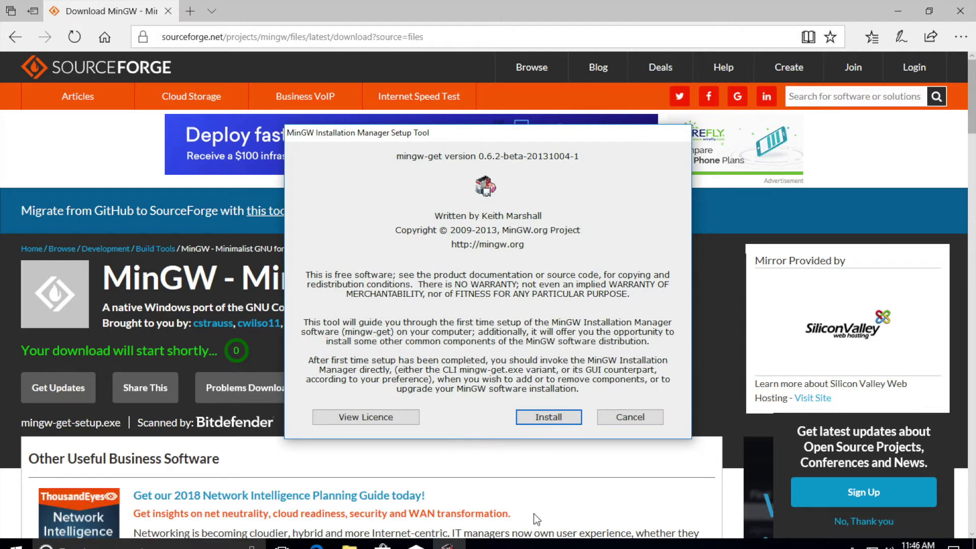
pyautogui.click(552, 417)
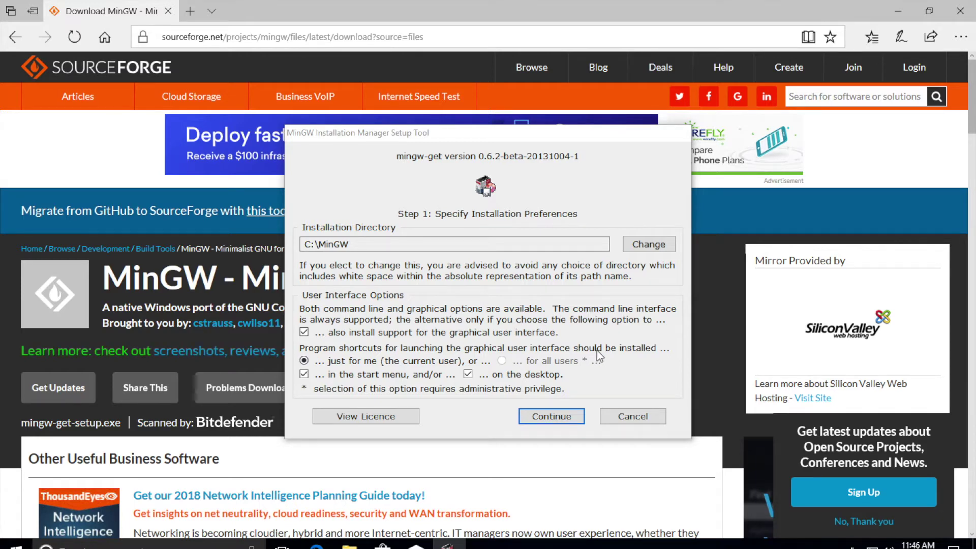
pyautogui.click(547, 415)
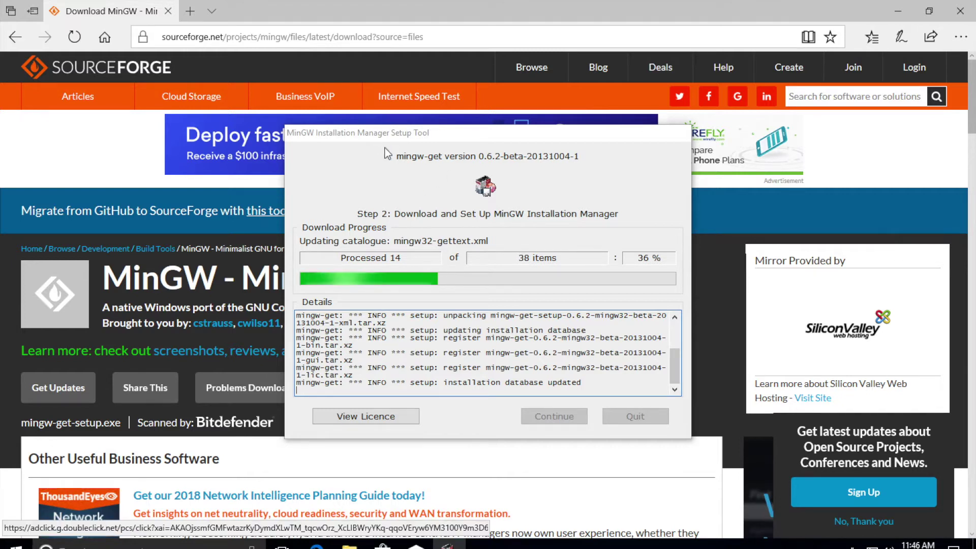
# Return to the Installing a C++ Compiler guide and bring up its Install libraries section.
pyautogui.click(127, 19)
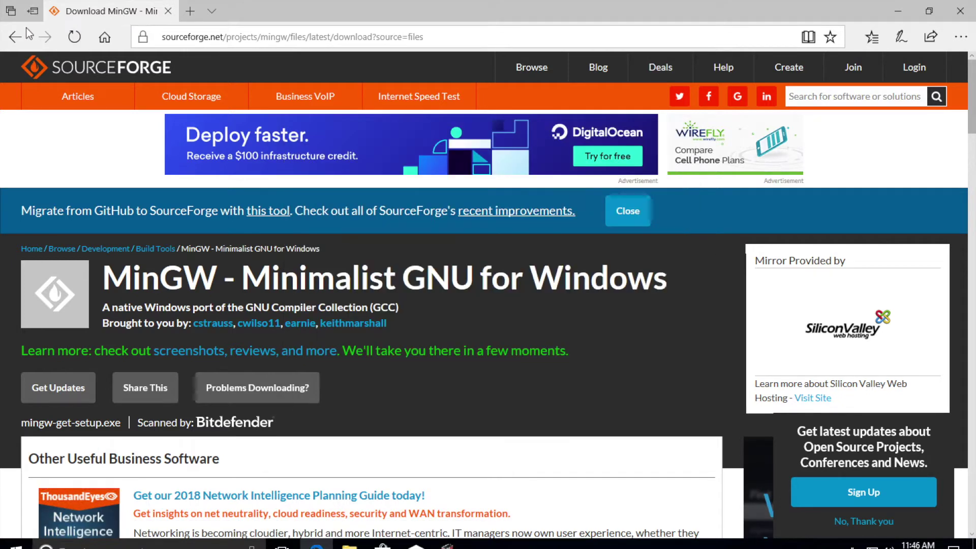
pyautogui.click(11, 38)
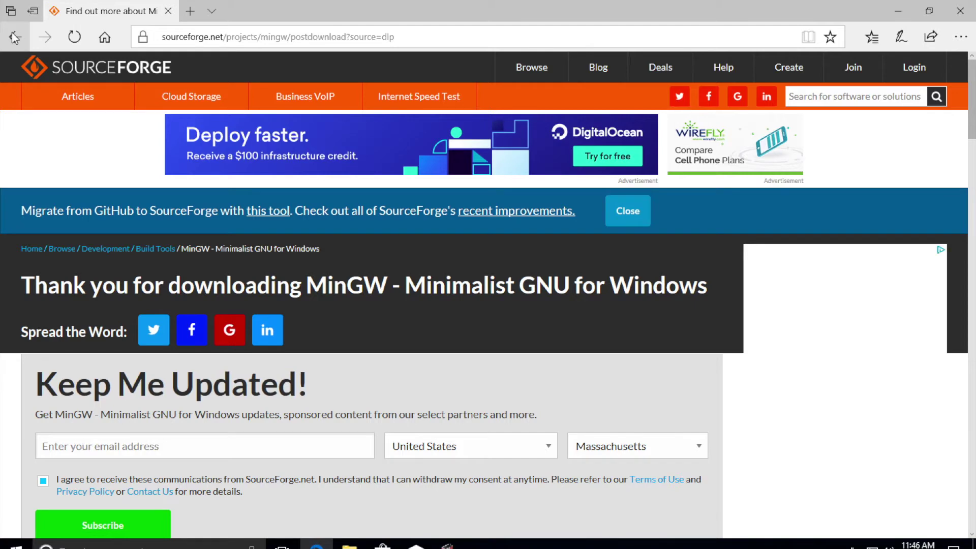
pyautogui.rightClick(14, 38)
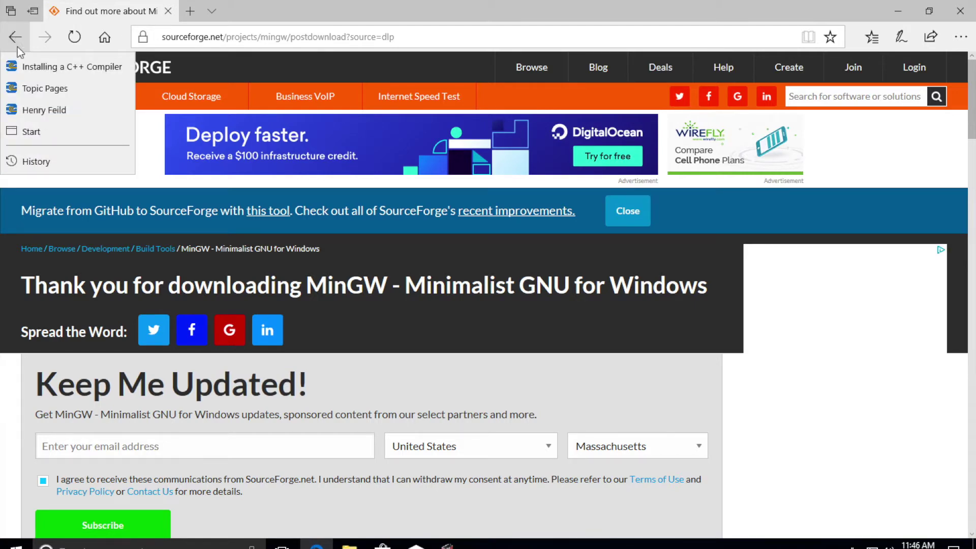
pyautogui.click(37, 65)
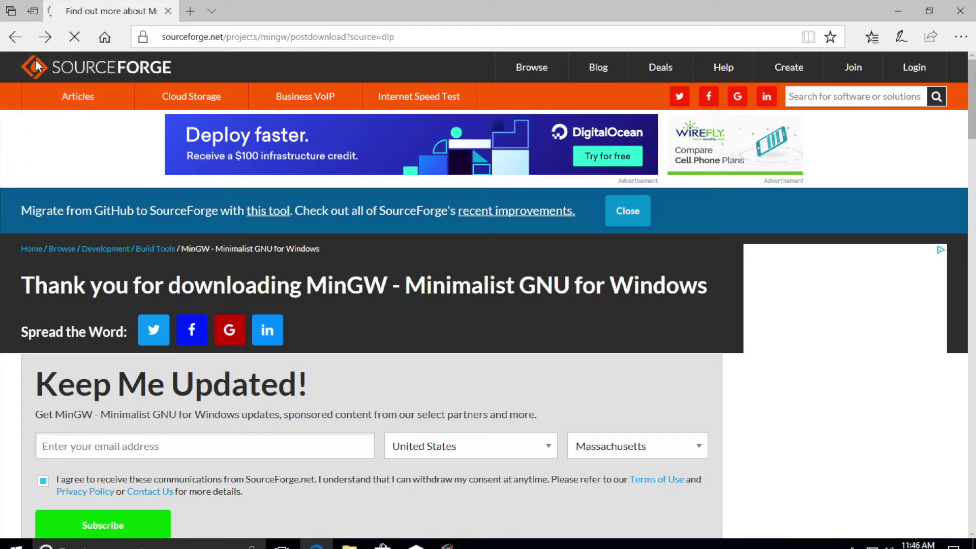
pyautogui.scroll(-4, 419, 233)
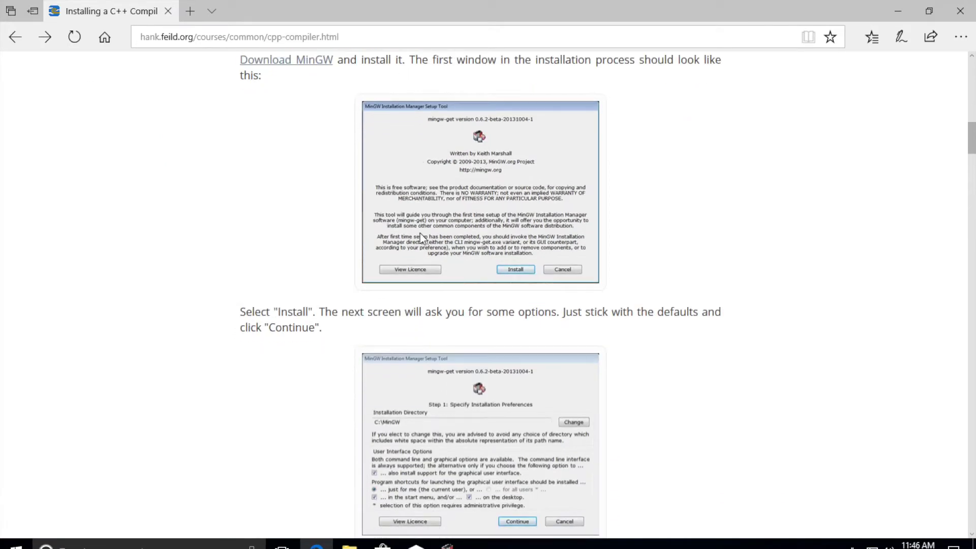
pyautogui.scroll(-8, 419, 233)
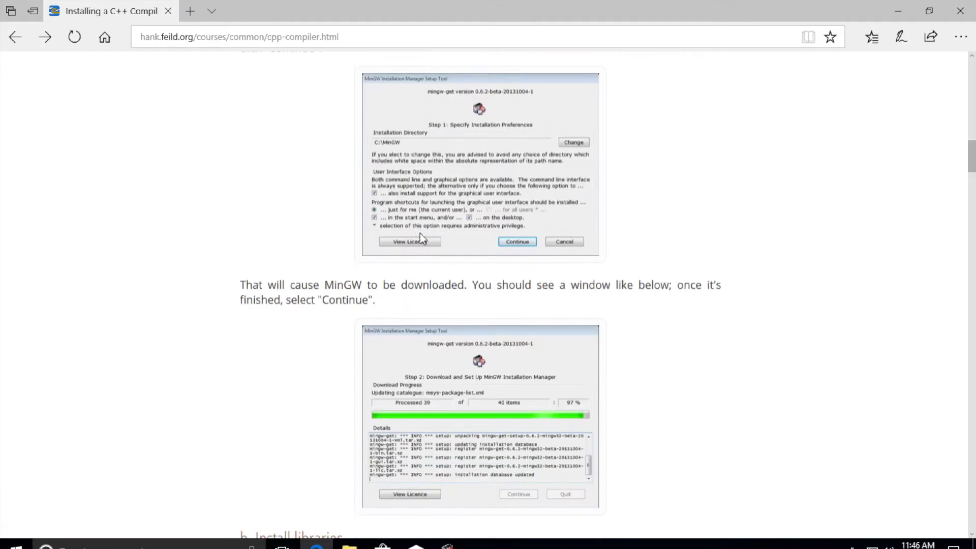
pyautogui.scroll(-3, 420, 232)
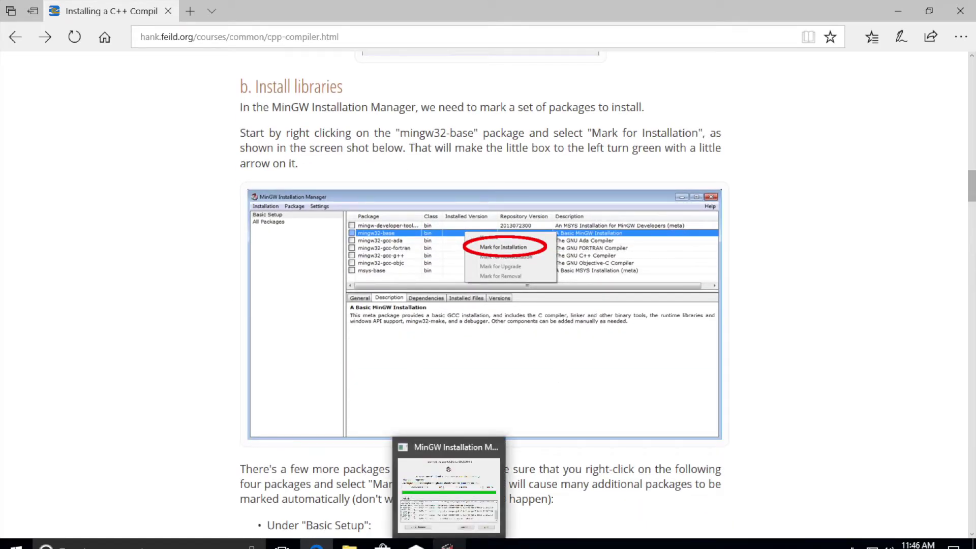
# Continue from the completed setup to the MinGW Installation Manager and tile it side by side with the guide.
pyautogui.click(447, 543)
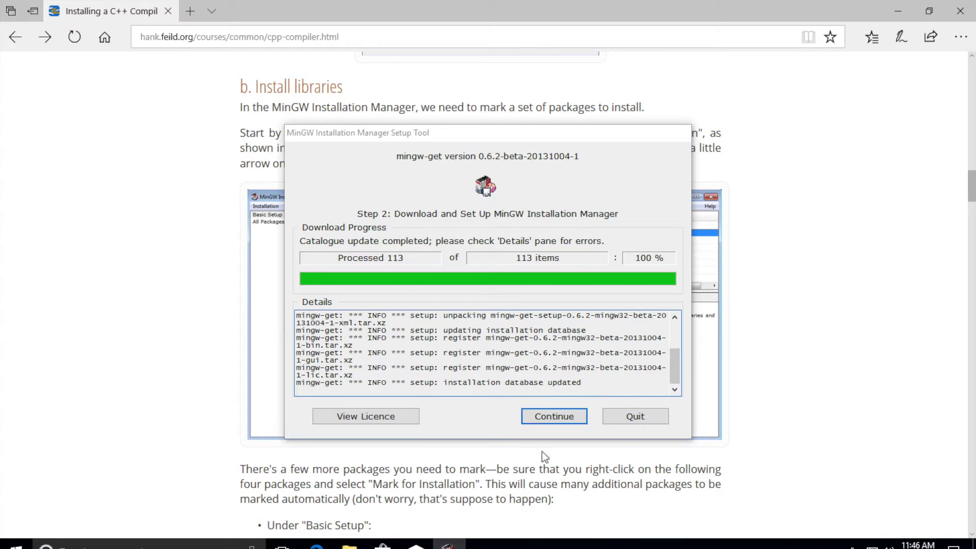
pyautogui.click(568, 417)
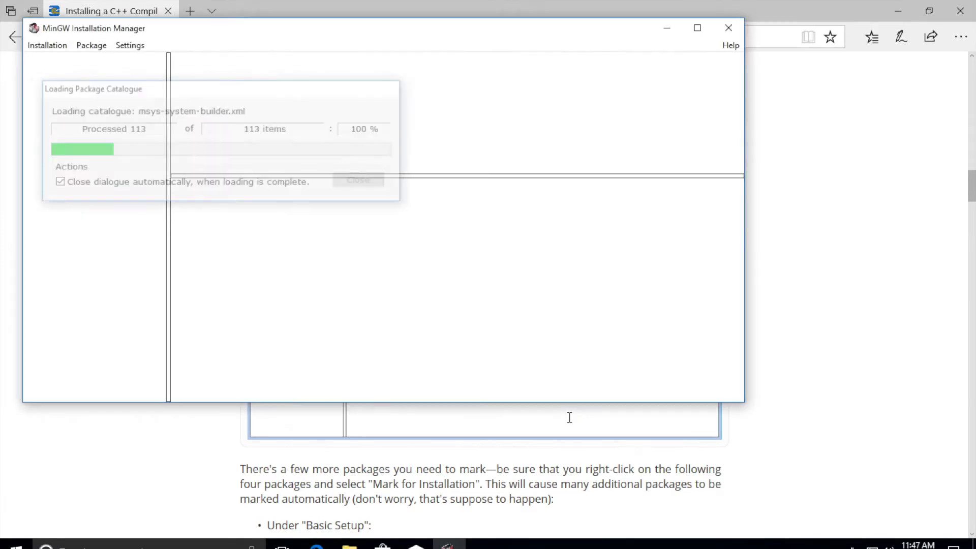
pyautogui.moveTo(460, 31); pyautogui.dragTo(468, 170)
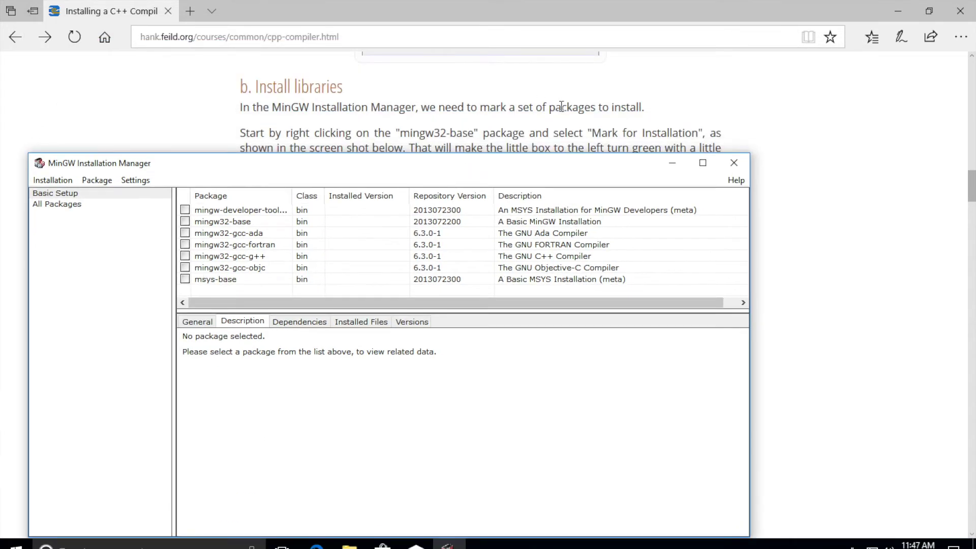
pyautogui.moveTo(464, 165); pyautogui.dragTo(973, 151)
pyautogui.click(410, 215)
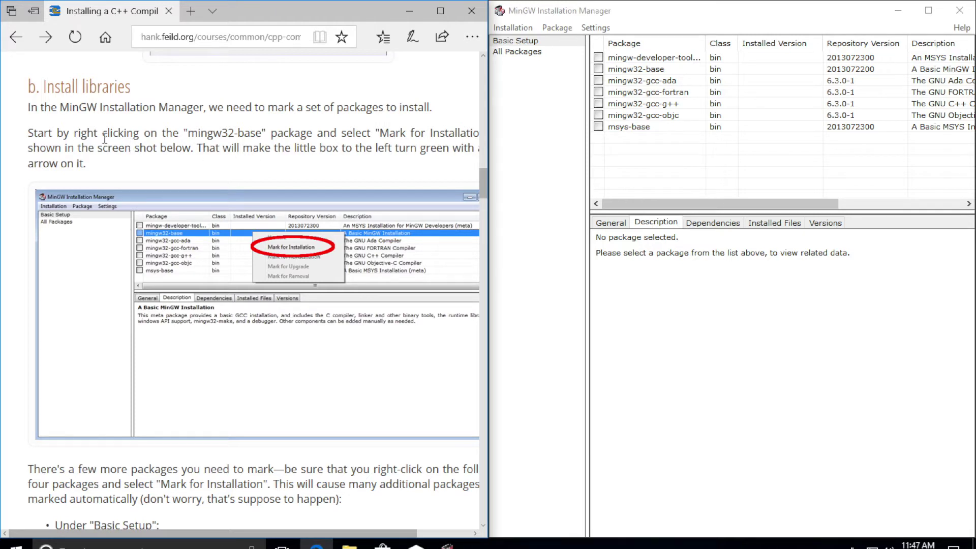
# Mark the mingw32-base package for installation, as the guide instructs.
pyautogui.moveTo(187, 134); pyautogui.dragTo(253, 133)
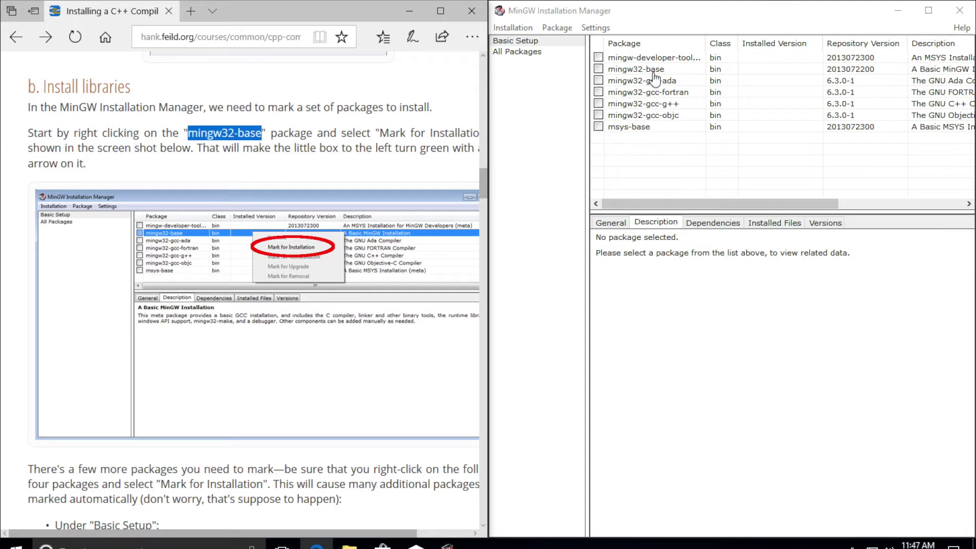
pyautogui.rightClick(600, 71)
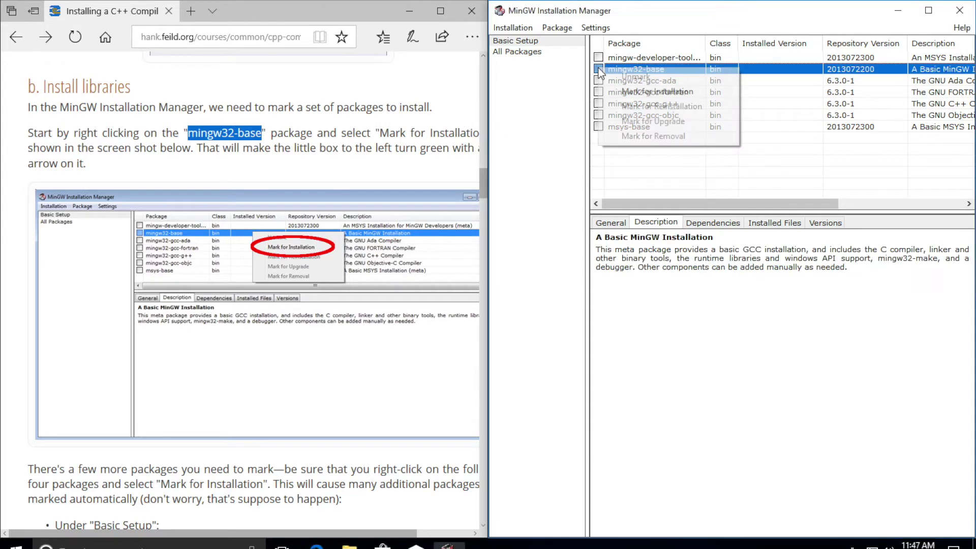
pyautogui.click(633, 92)
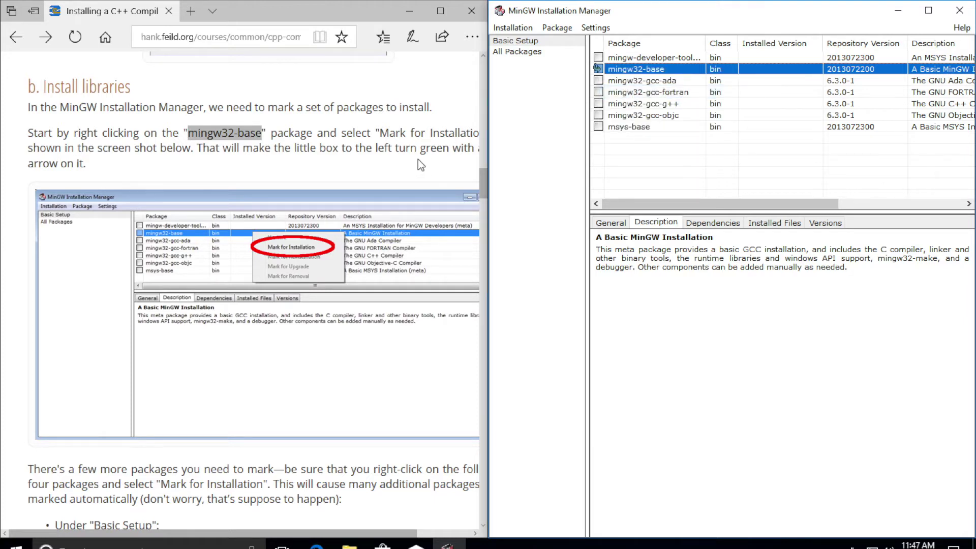
# Mark the mingw-developer-toolkit and mingw32-gcc-g++ packages under Basic Setup for installation.
pyautogui.scroll(-1, 384, 176)
pyautogui.scroll(-2, 384, 175)
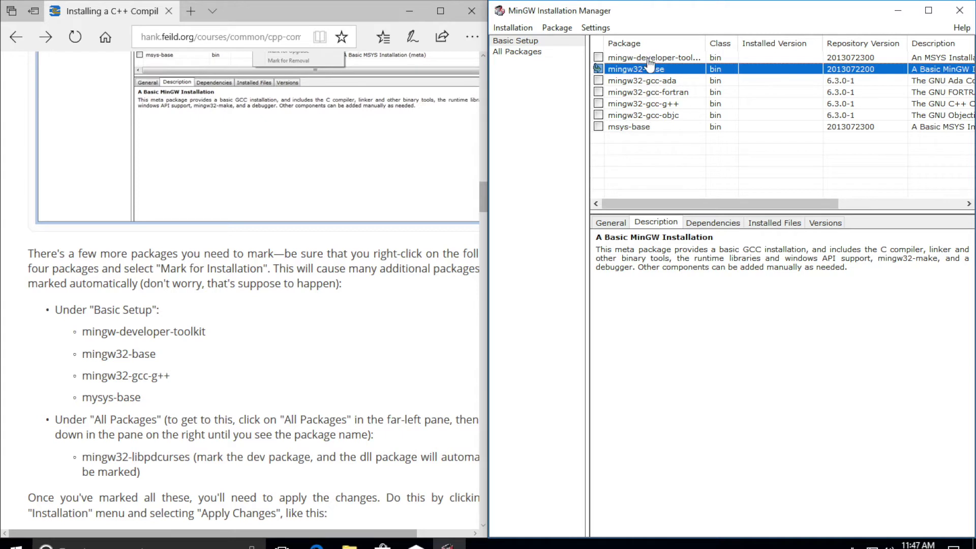
pyautogui.rightClick(600, 58)
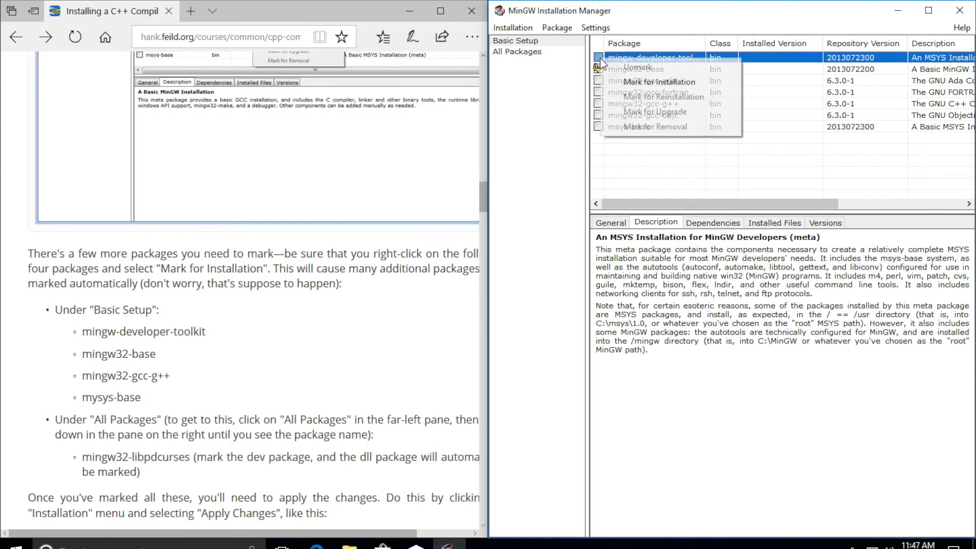
pyautogui.click(626, 82)
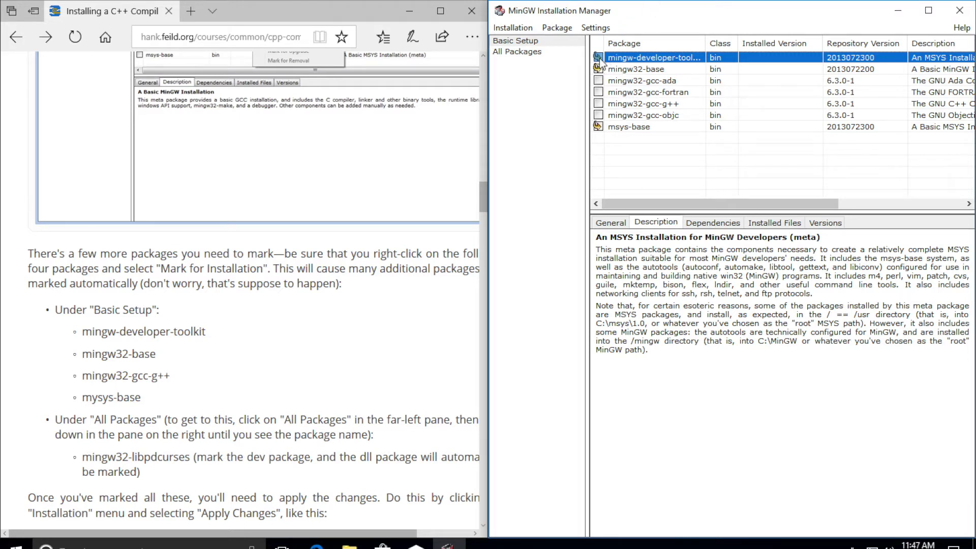
pyautogui.rightClick(599, 59)
pyautogui.click(637, 182)
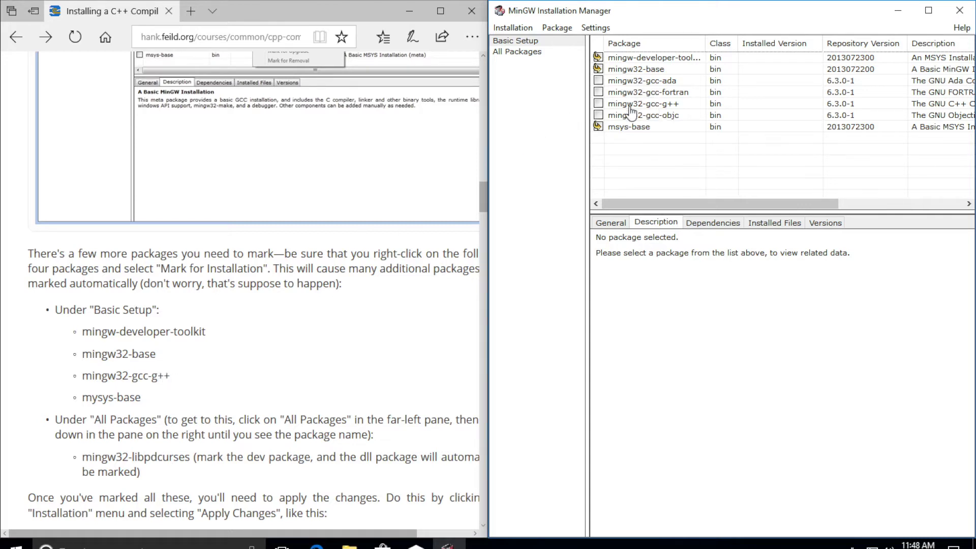
pyautogui.rightClick(601, 105)
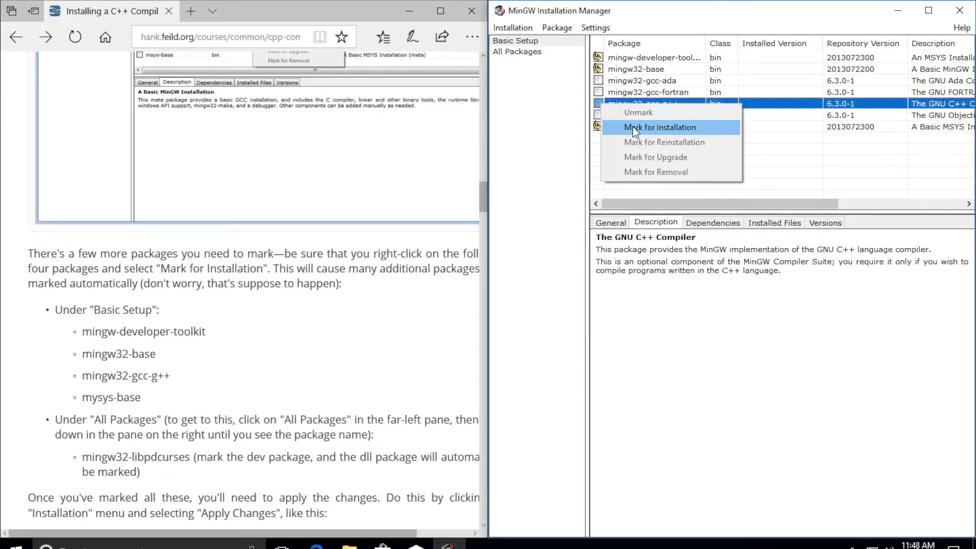
pyautogui.click(641, 127)
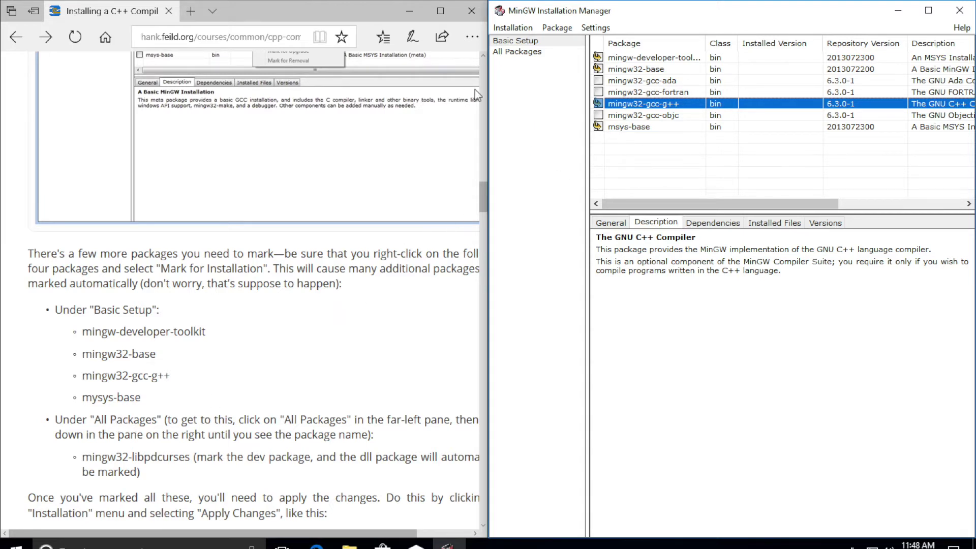
# List all packages in the MinGW Installation Manager and reduce the guide page's zoom to 75%.
pyautogui.click(513, 53)
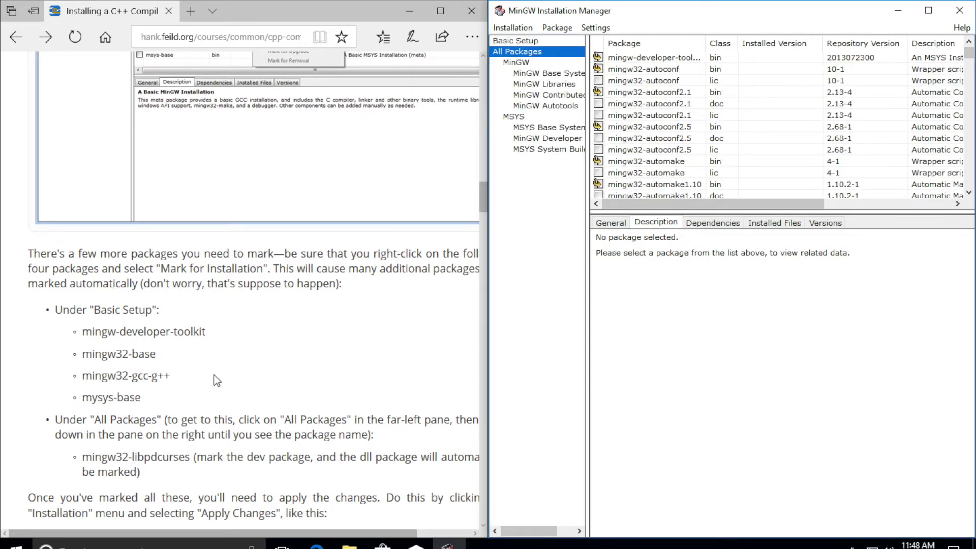
pyautogui.click(274, 418)
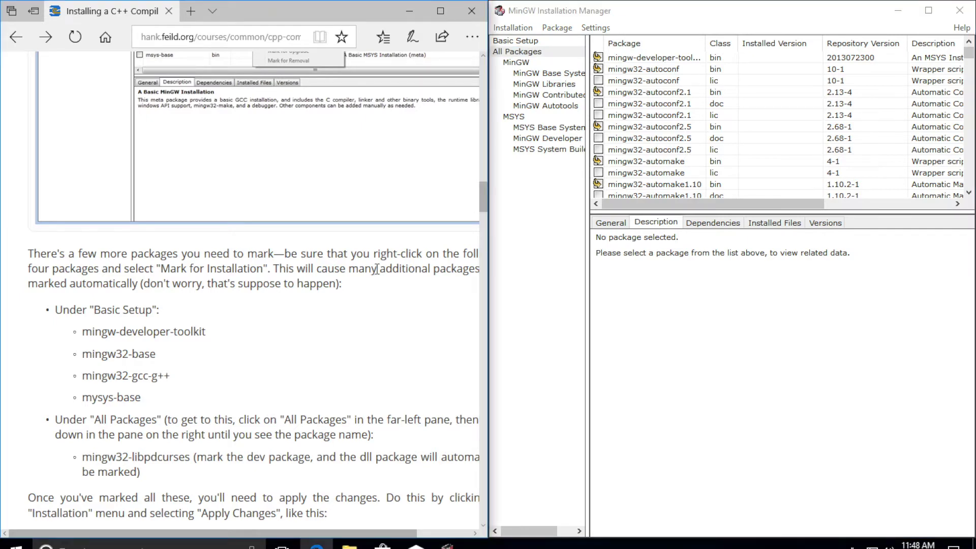
pyautogui.click(472, 40)
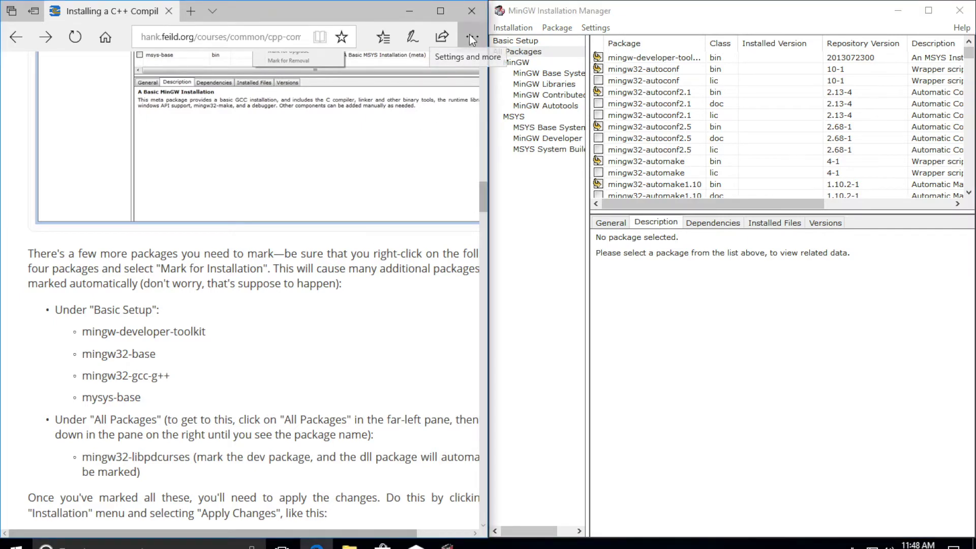
pyautogui.click(404, 142)
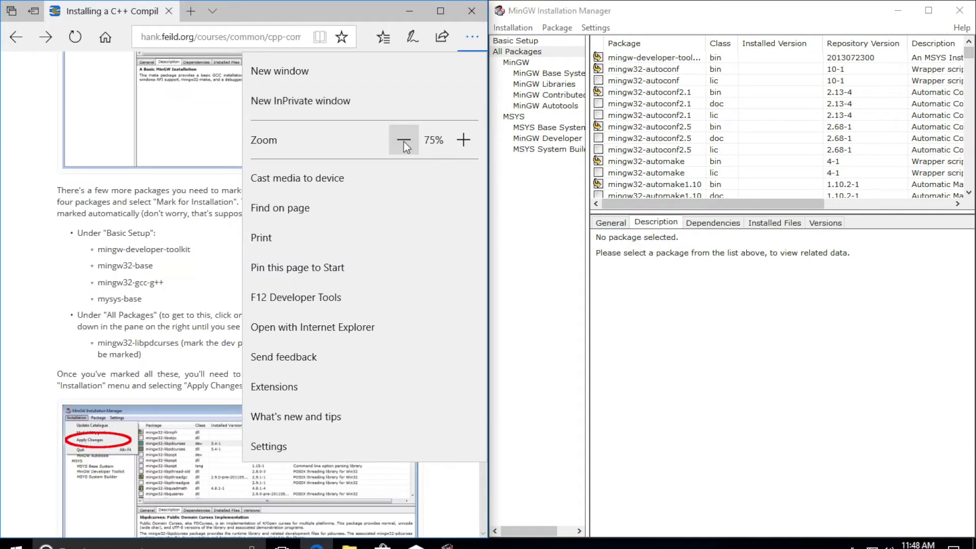
pyautogui.click(194, 264)
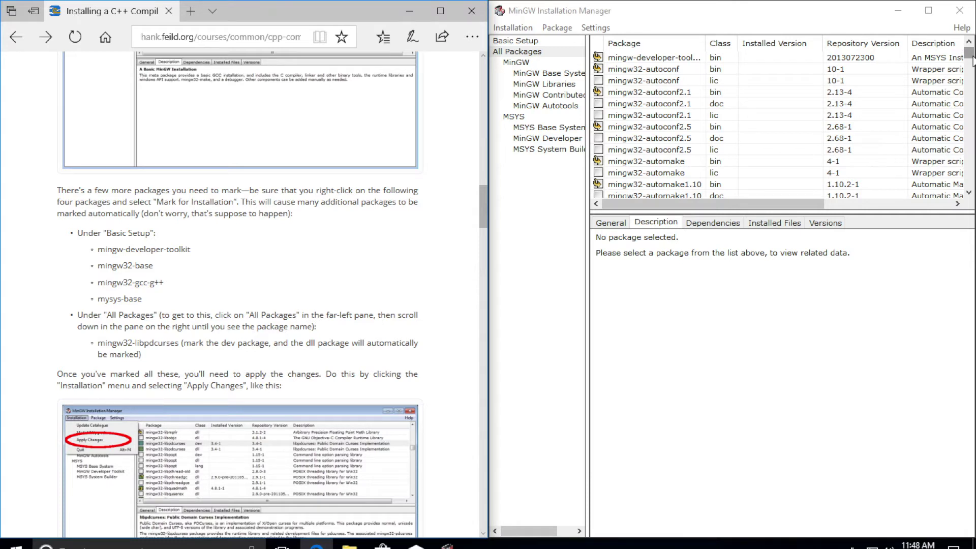
# Mark the dev class package of mingw32-libpdcurses for installation in the full package list.
pyautogui.scroll(-4, 972, 59)
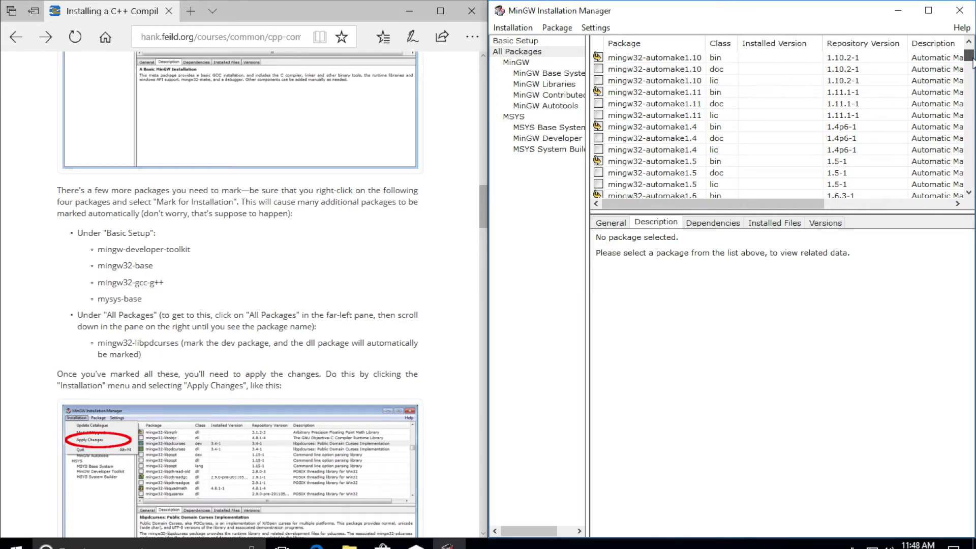
pyautogui.moveTo(972, 60); pyautogui.dragTo(972, 91)
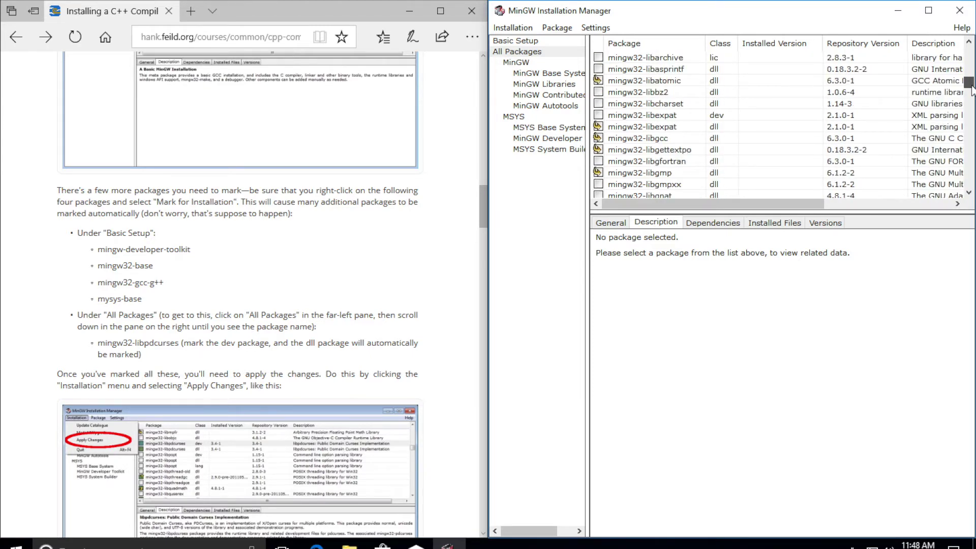
pyautogui.moveTo(972, 89); pyautogui.dragTo(972, 91)
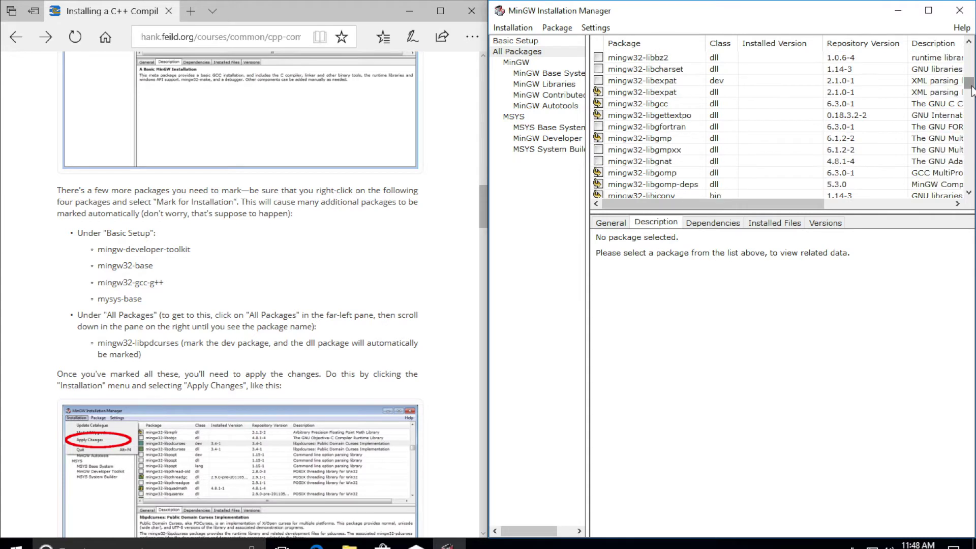
pyautogui.click(969, 193)
pyautogui.click(970, 193)
pyautogui.click(969, 193)
pyautogui.click(970, 193)
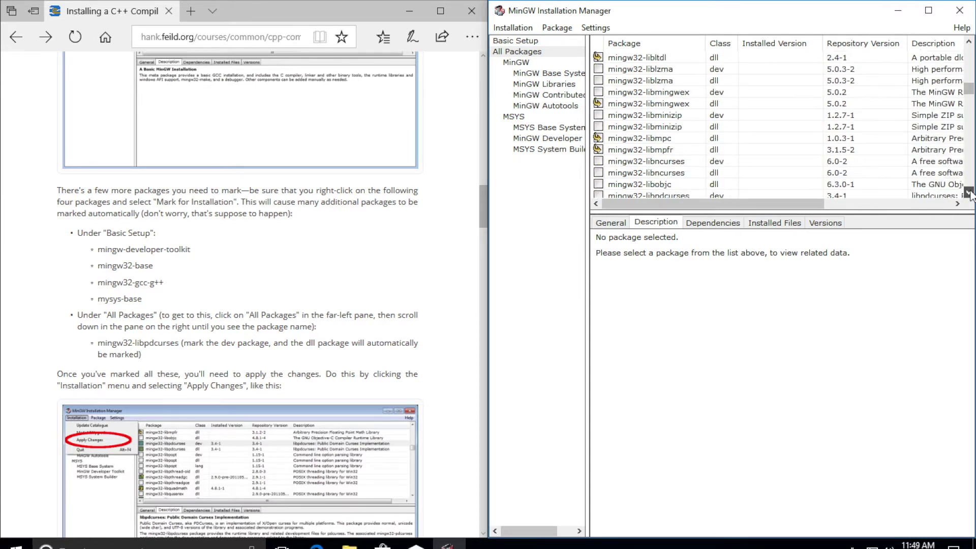
pyautogui.click(970, 193)
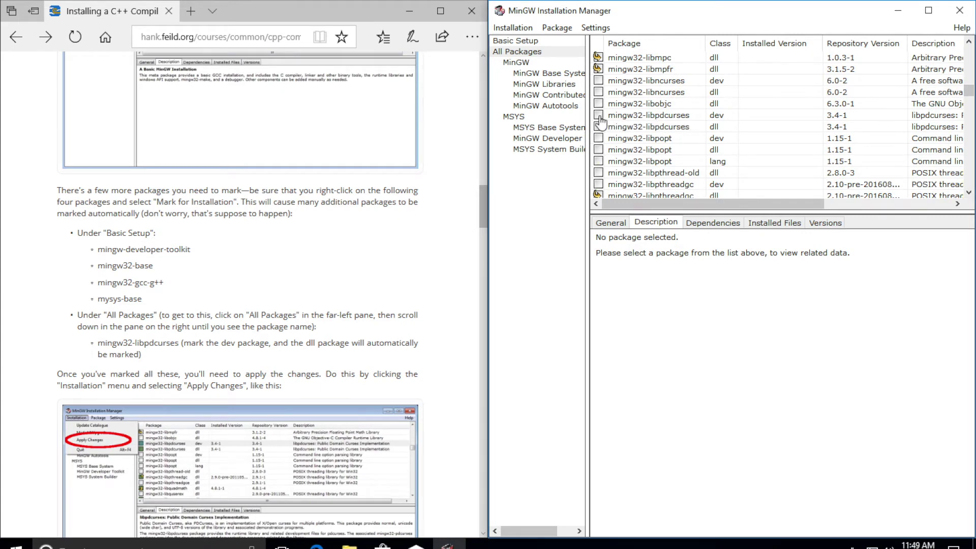
pyautogui.click(599, 115)
pyautogui.click(635, 139)
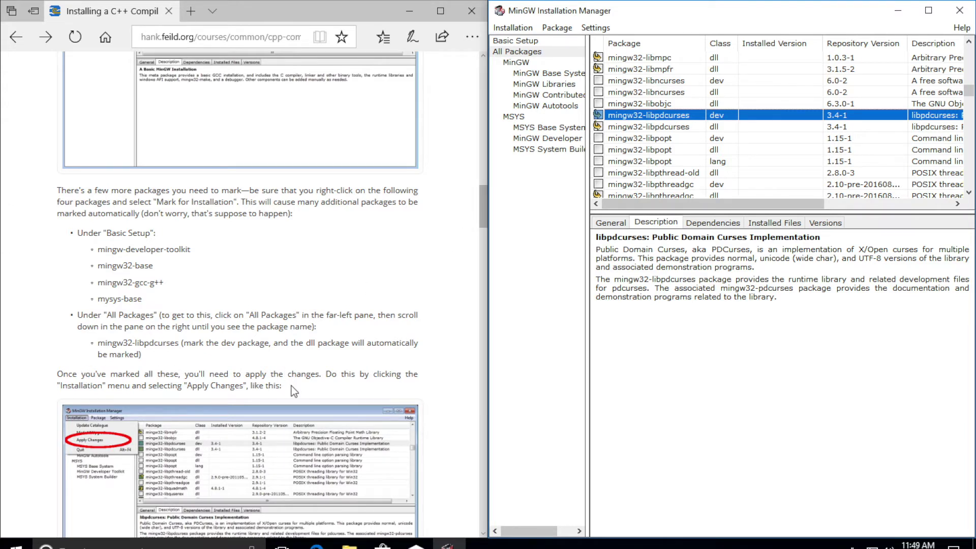
# Apply the pending changes to download and install all marked packages, and close the completed installation dialog.
pyautogui.click(513, 28)
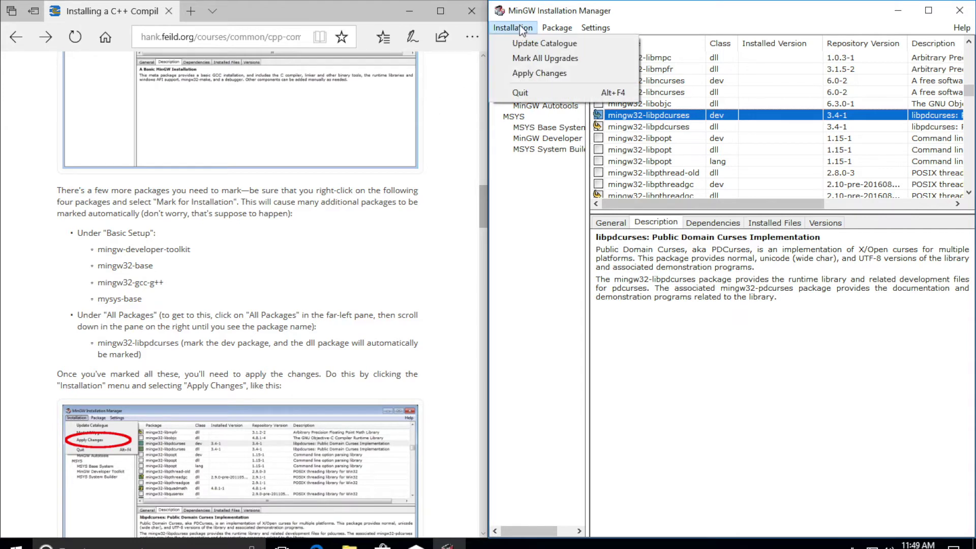
pyautogui.click(550, 77)
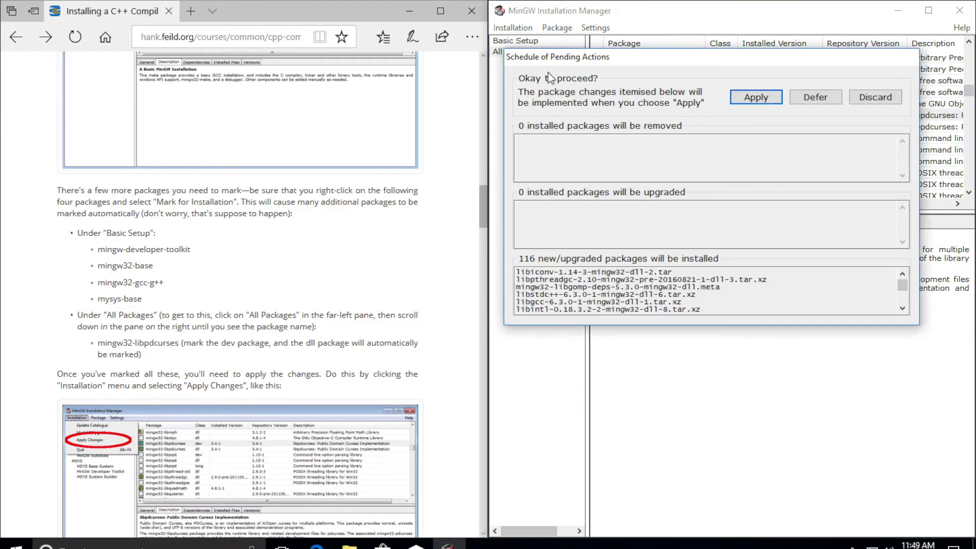
pyautogui.click(746, 96)
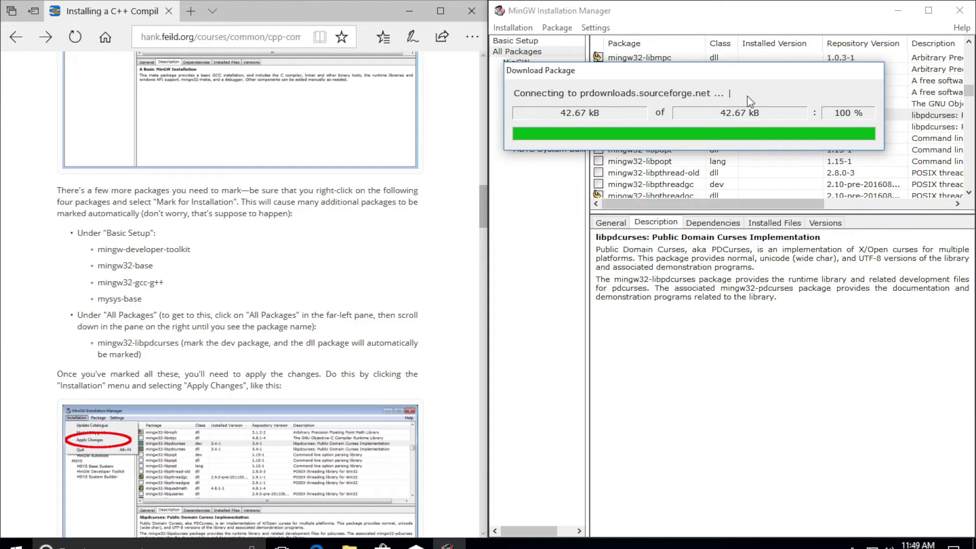
pyautogui.scroll(-3, 303, 181)
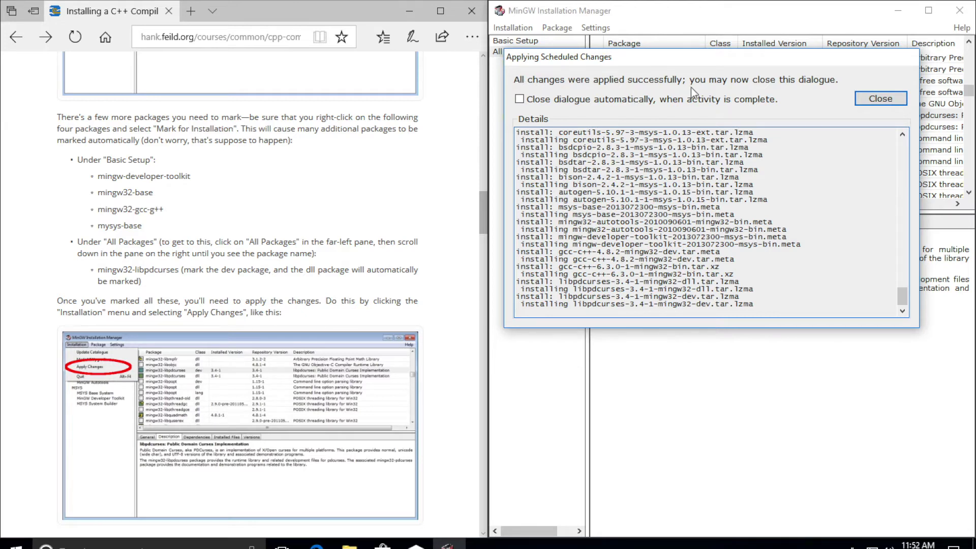
pyautogui.click(880, 99)
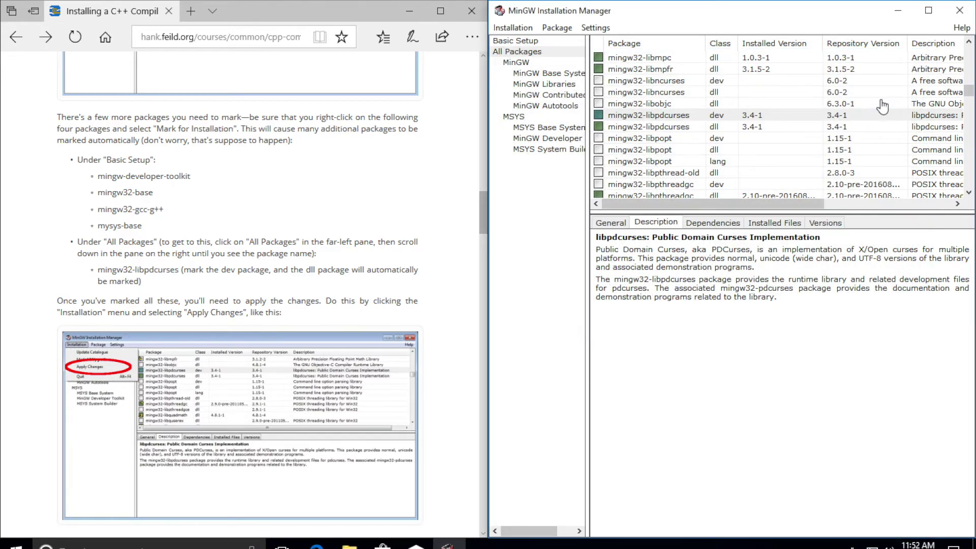
# Read the guide's Set environment variables section, including how to reach the settings on Windows 10.
pyautogui.scroll(-7, 282, 314)
pyautogui.scroll(-3, 282, 316)
pyautogui.scroll(-3, 283, 318)
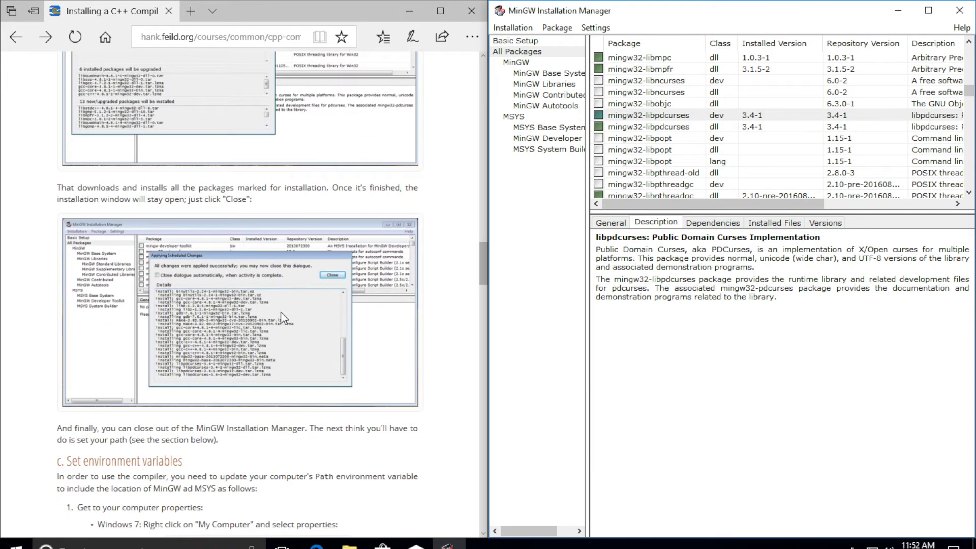
pyautogui.scroll(-4, 284, 318)
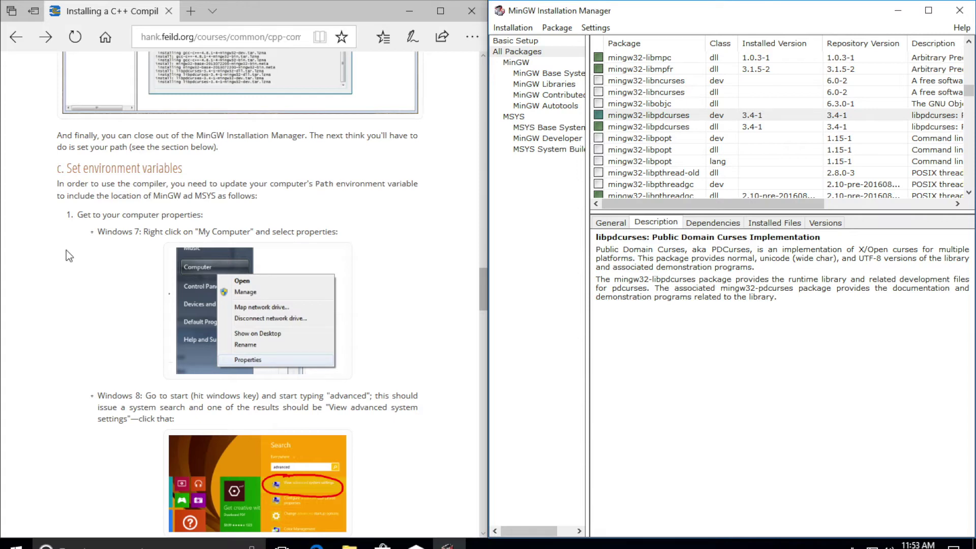
pyautogui.scroll(-3, 280, 258)
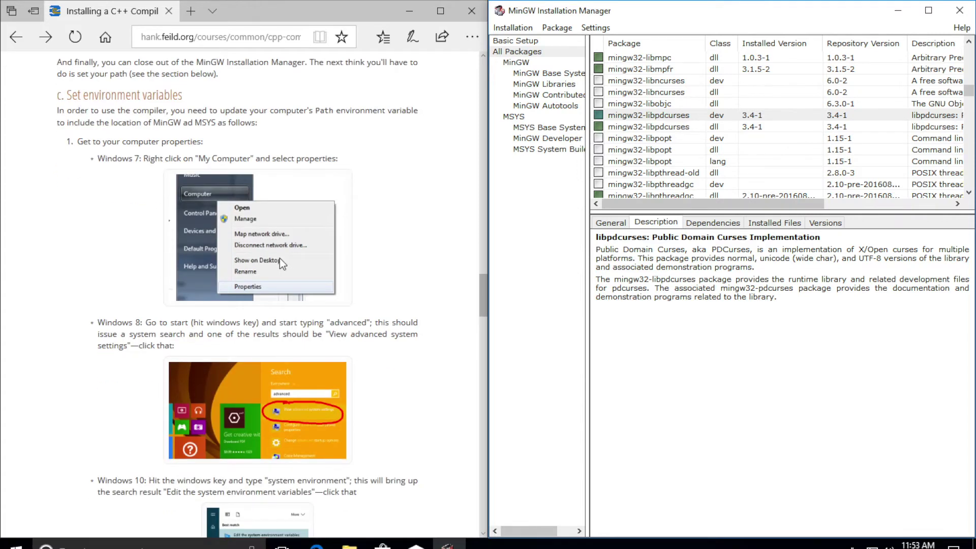
pyautogui.scroll(-6, 280, 258)
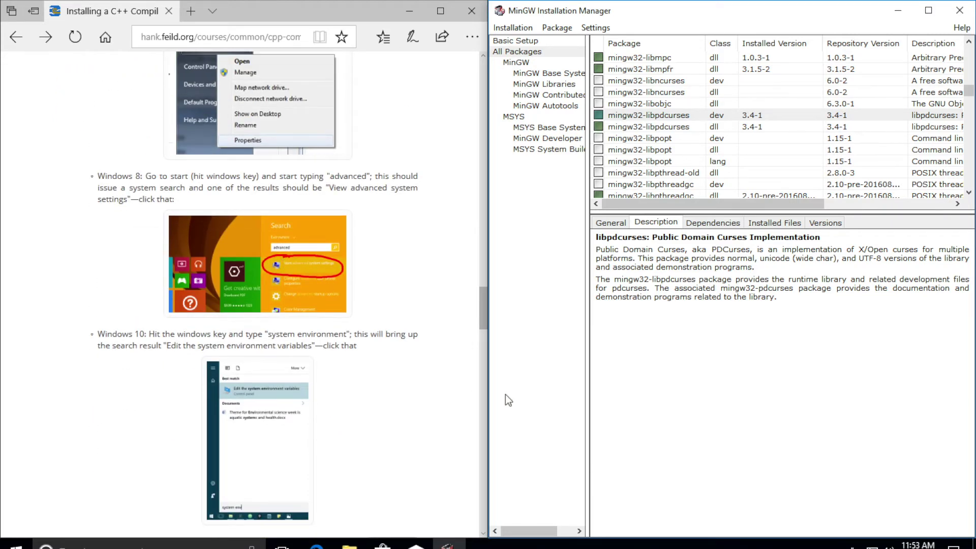
pyautogui.scroll(-3, 328, 401)
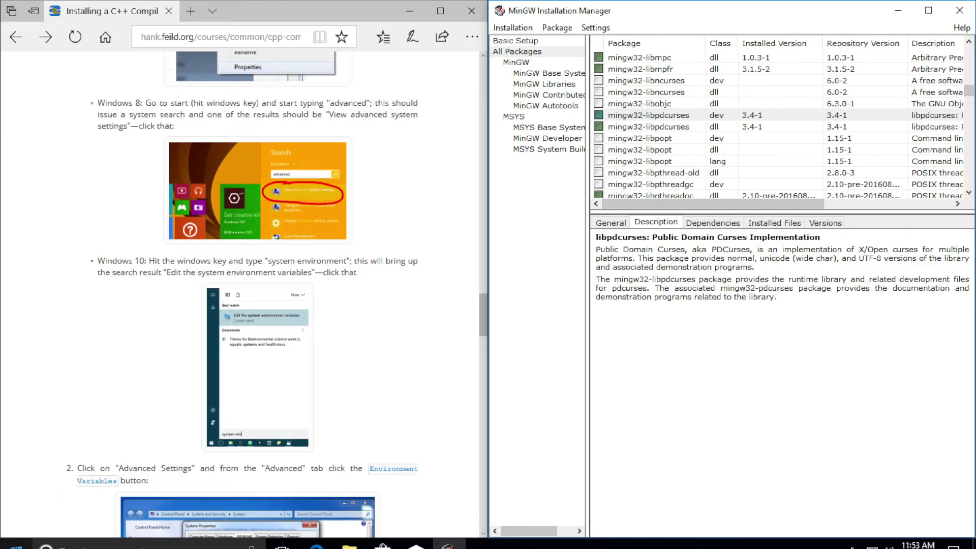
# Search Windows for "system environment", open Edit the system environment variables, and bring up the Environment Variables dialog.
pyautogui.press('super')
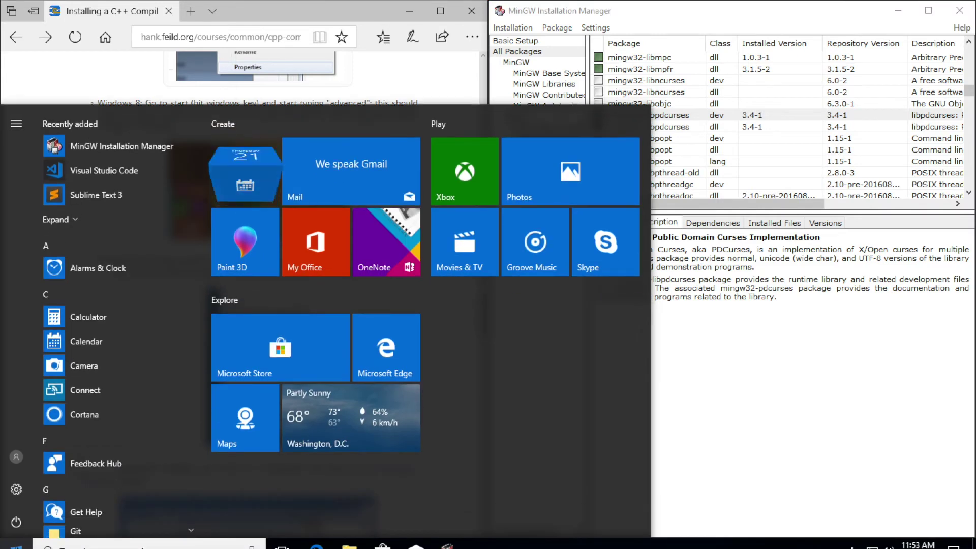
pyautogui.write('system')
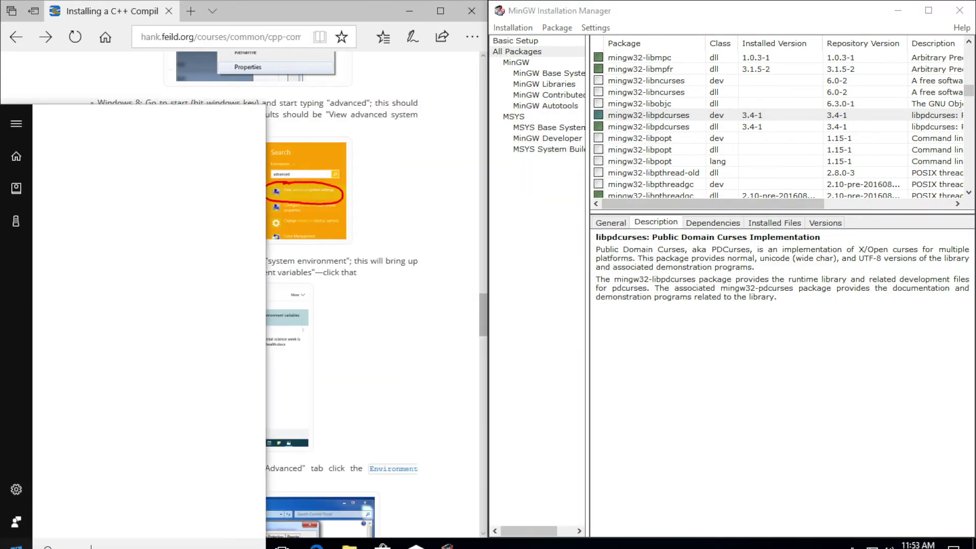
pyautogui.write(' en')
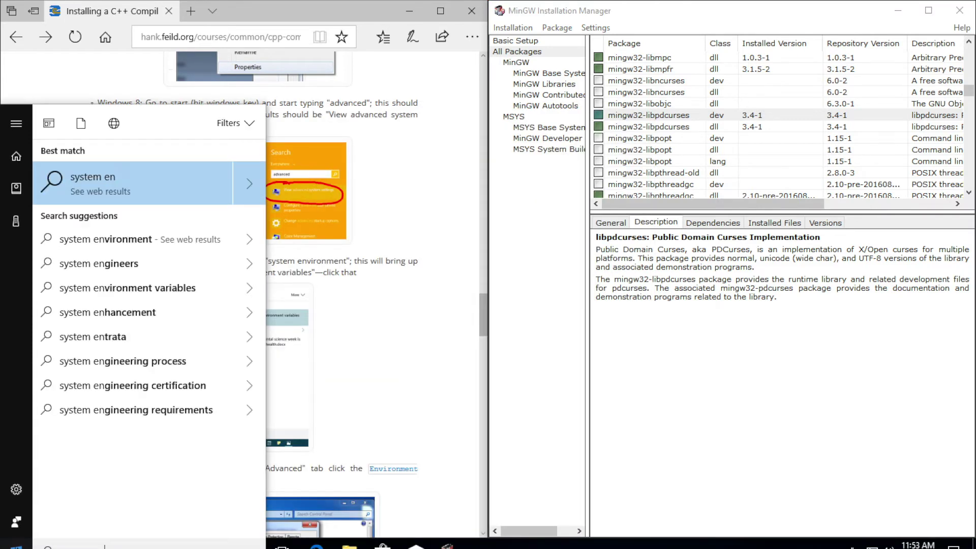
pyautogui.write('vironment')
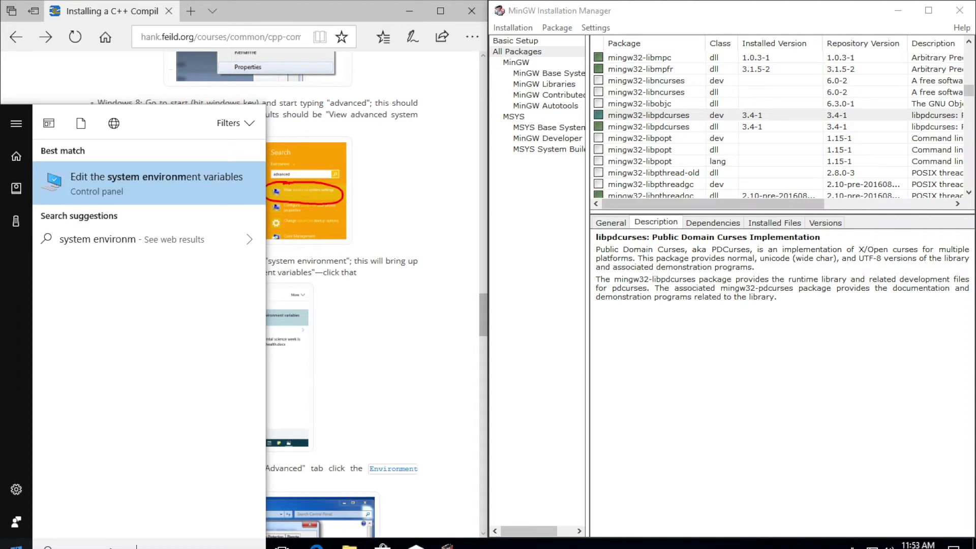
pyautogui.click(152, 186)
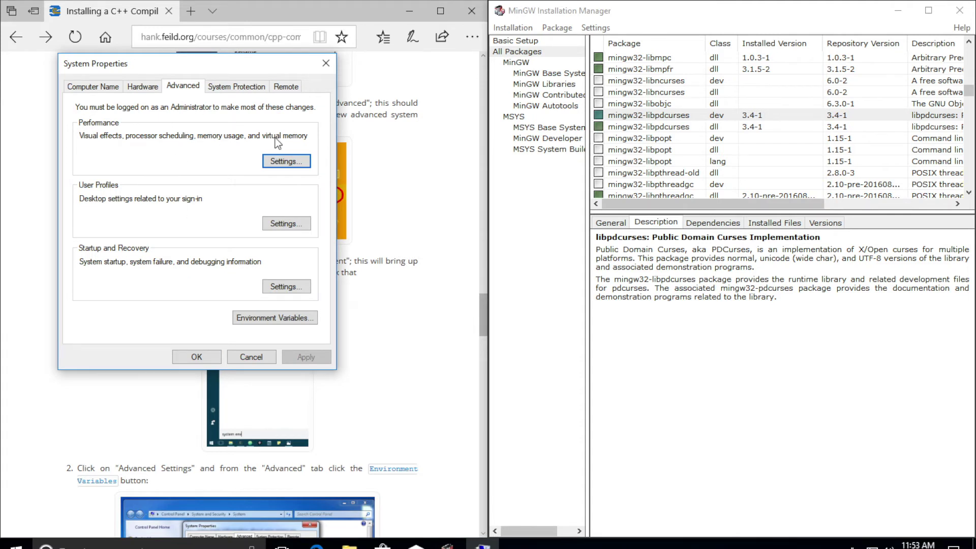
pyautogui.click(281, 319)
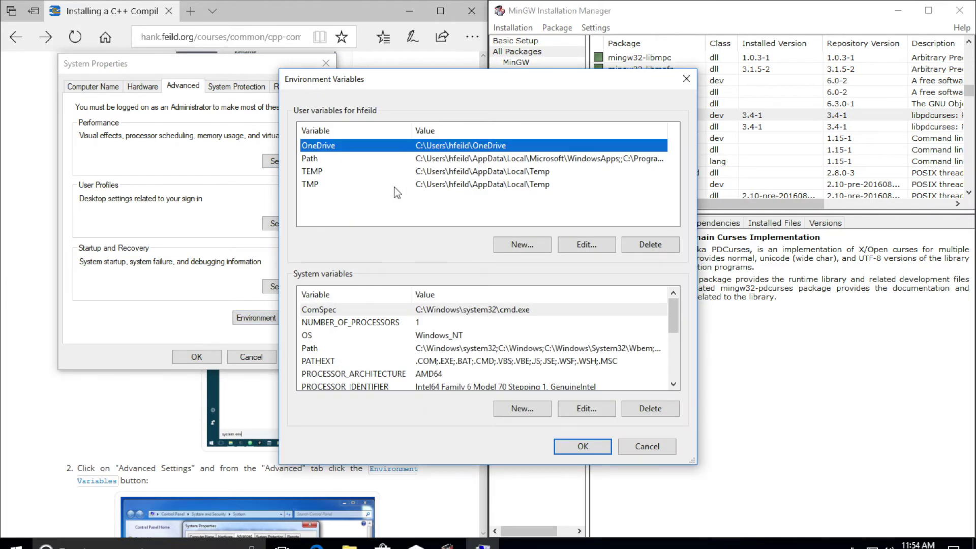
# Open the Path system variable for editing and move the dialogs clear of the System Properties window.
pyautogui.moveTo(478, 78); pyautogui.dragTo(672, 61)
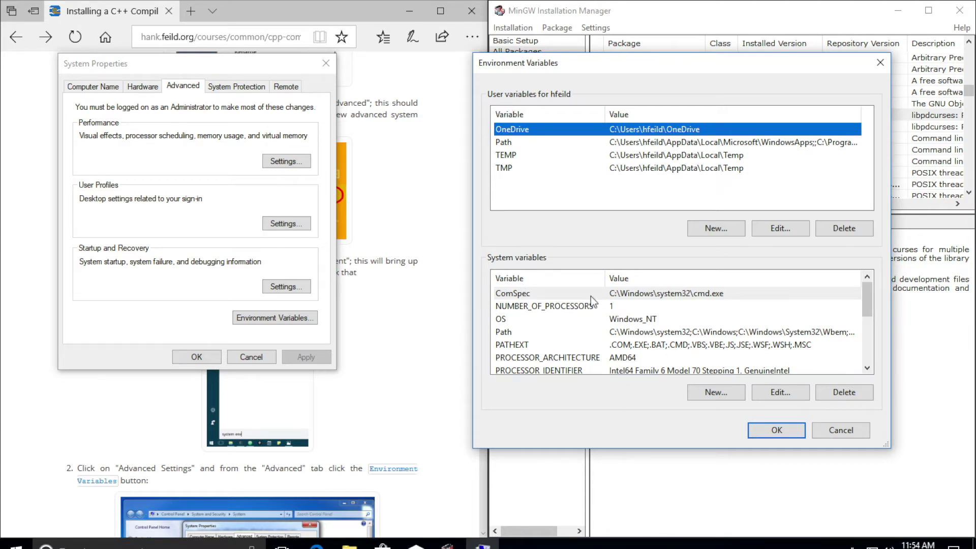
pyautogui.click(516, 332)
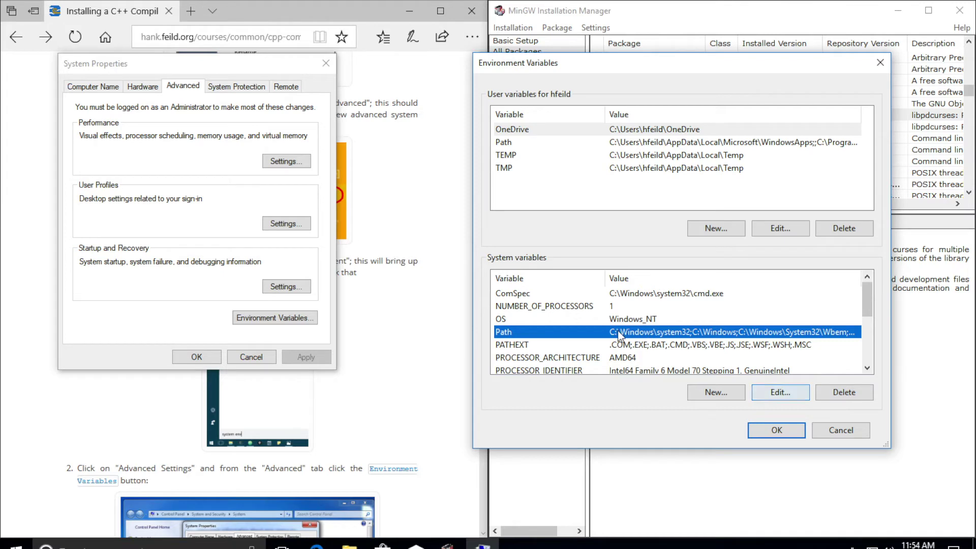
pyautogui.click(775, 392)
pyautogui.moveTo(529, 108); pyautogui.dragTo(695, 54)
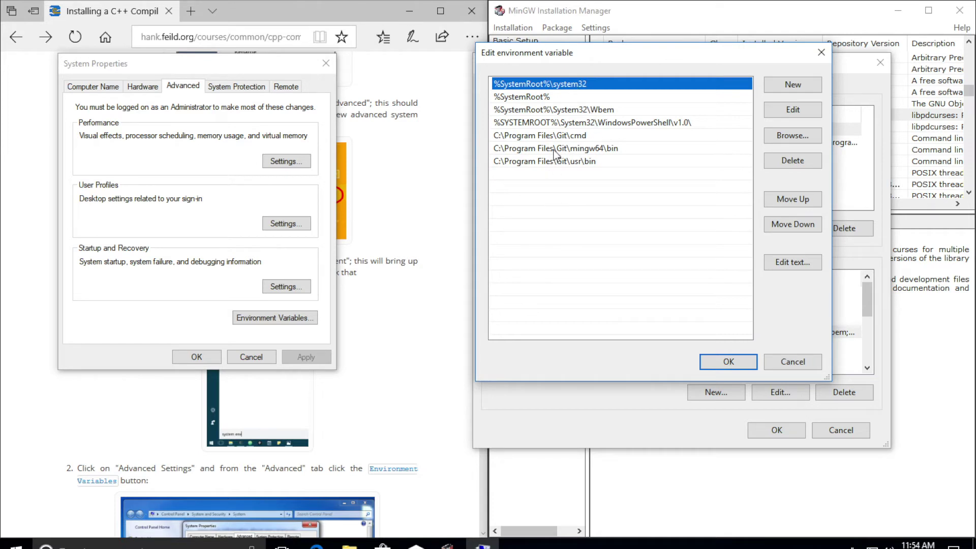
# Examine the guide's Windows 10 instructions for adding the MinGW paths and return to the Edit environment variable dialog.
pyautogui.click(395, 339)
pyautogui.scroll(-5, 395, 340)
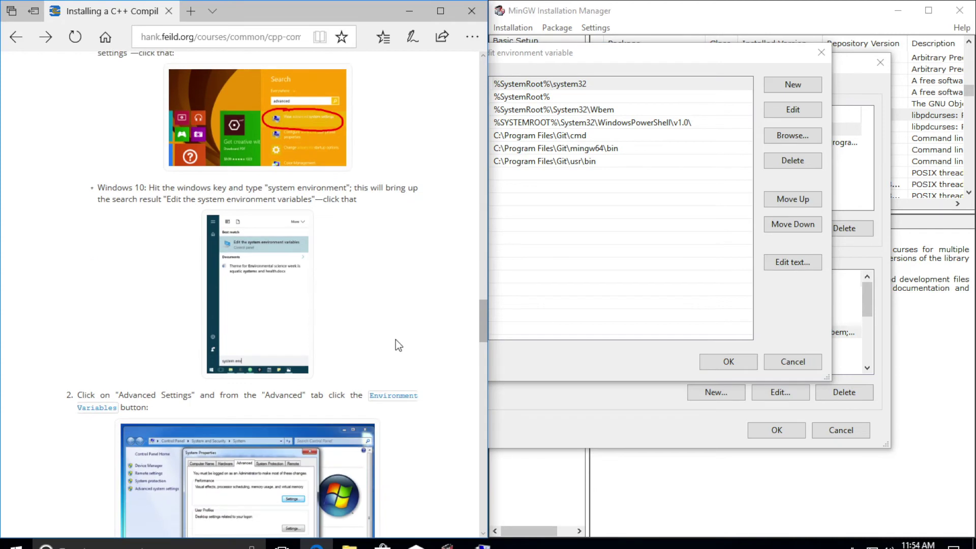
pyautogui.scroll(-6, 395, 339)
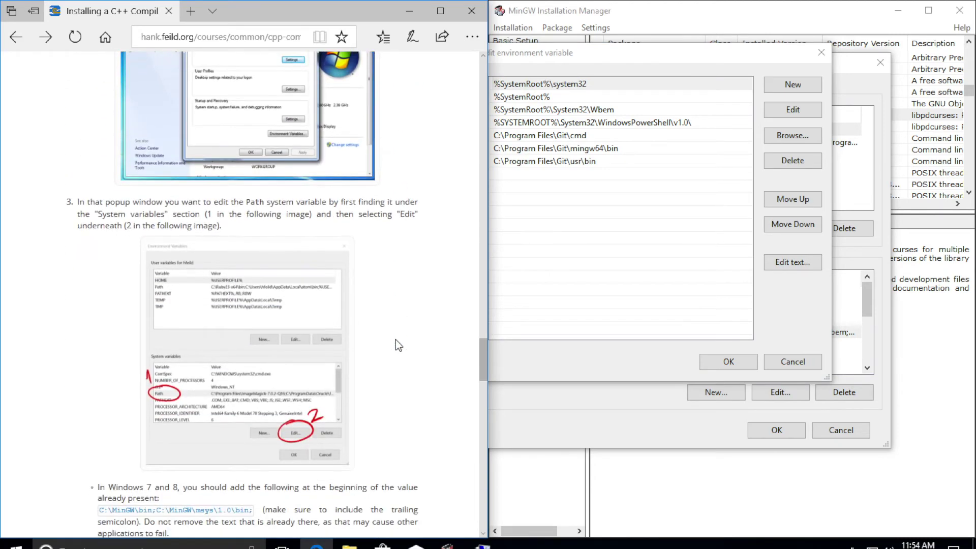
pyautogui.scroll(-9, 395, 339)
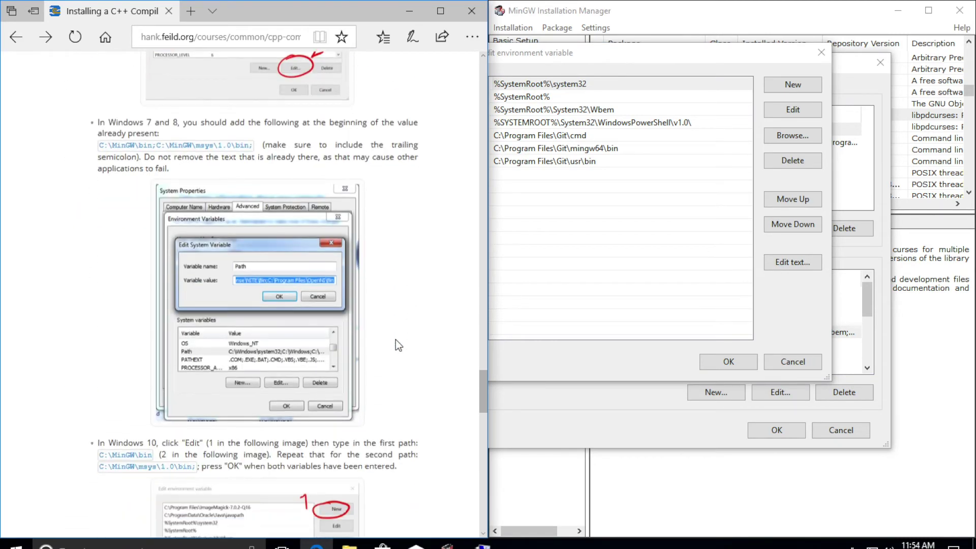
pyautogui.scroll(-3, 398, 345)
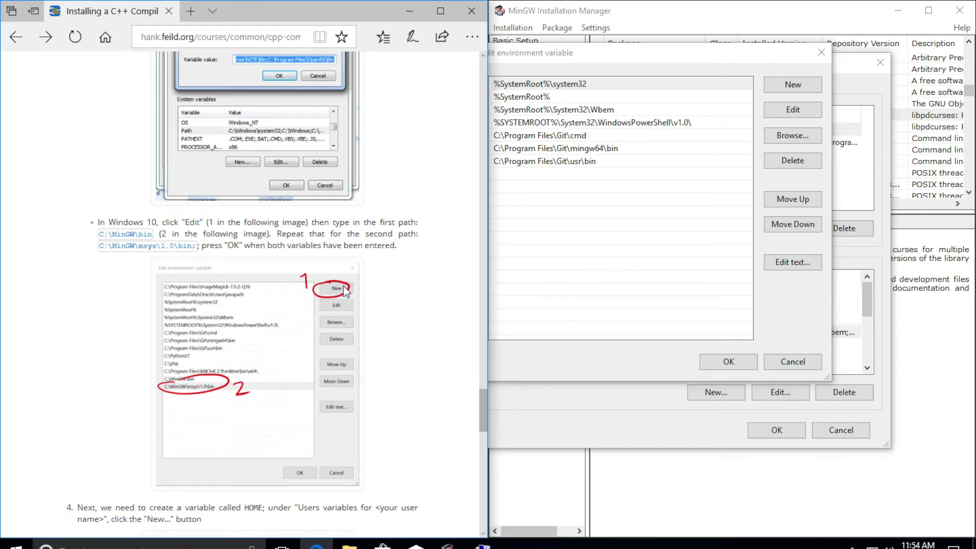
pyautogui.click(751, 68)
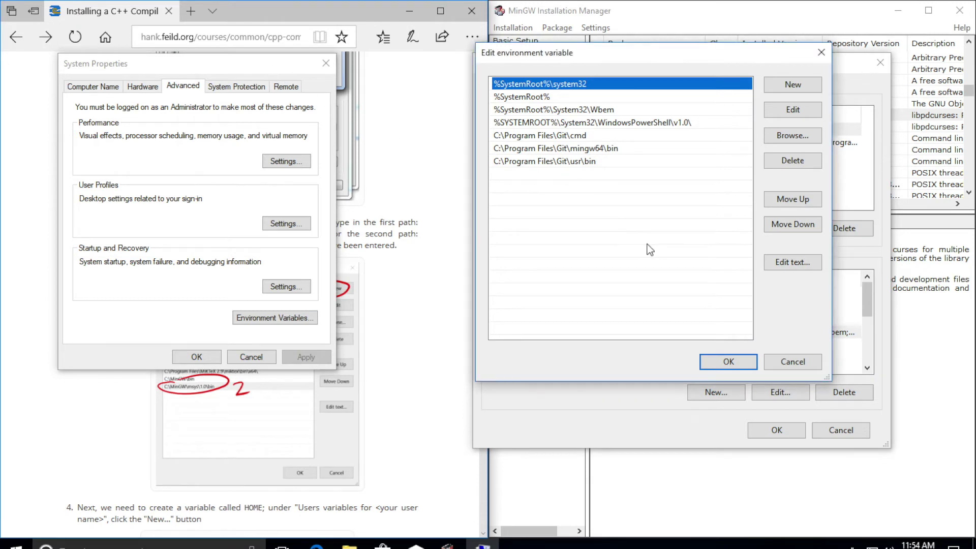
# Cancel the open variable dialogs, move System Properties clear of the guide, and reopen Environment Variables beside the instructions.
pyautogui.click(803, 365)
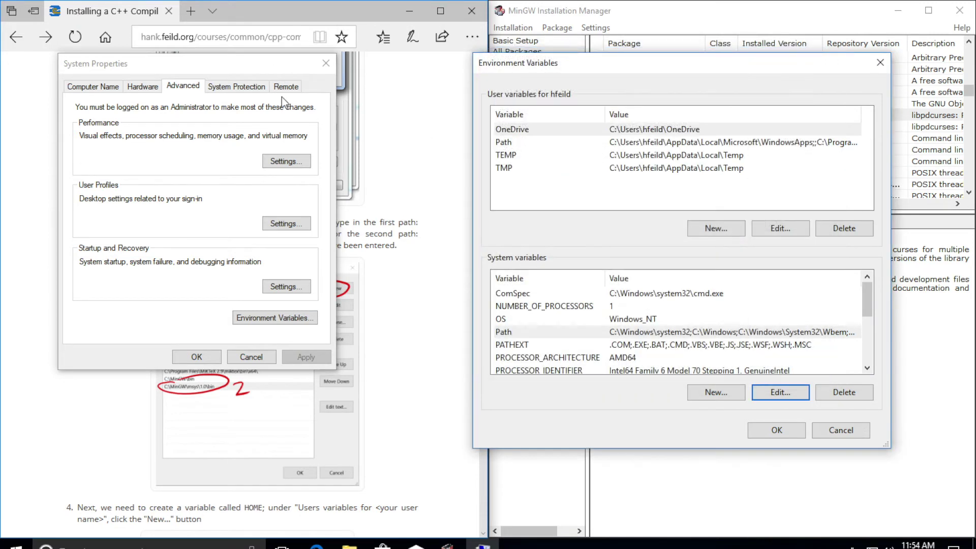
pyautogui.click(840, 430)
pyautogui.moveTo(267, 67); pyautogui.dragTo(766, 95)
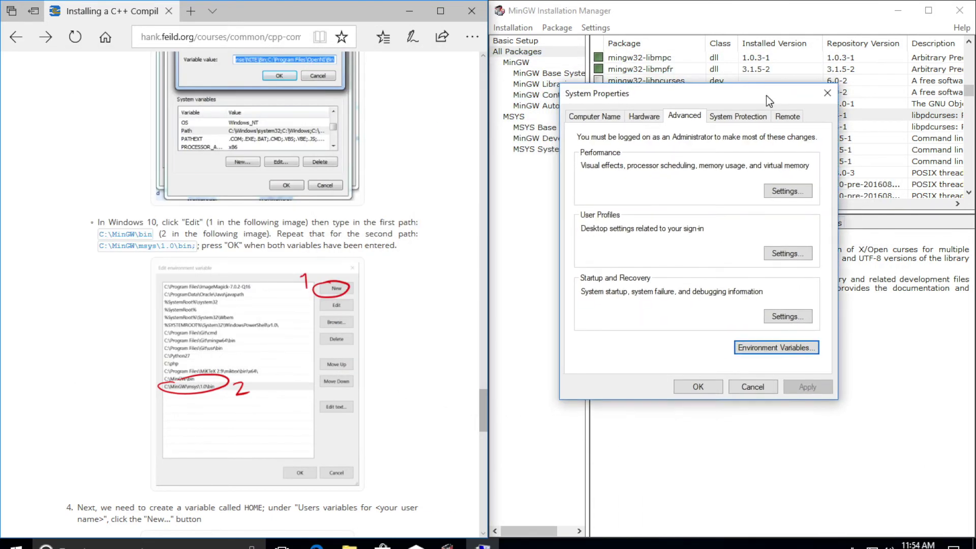
pyautogui.click(765, 350)
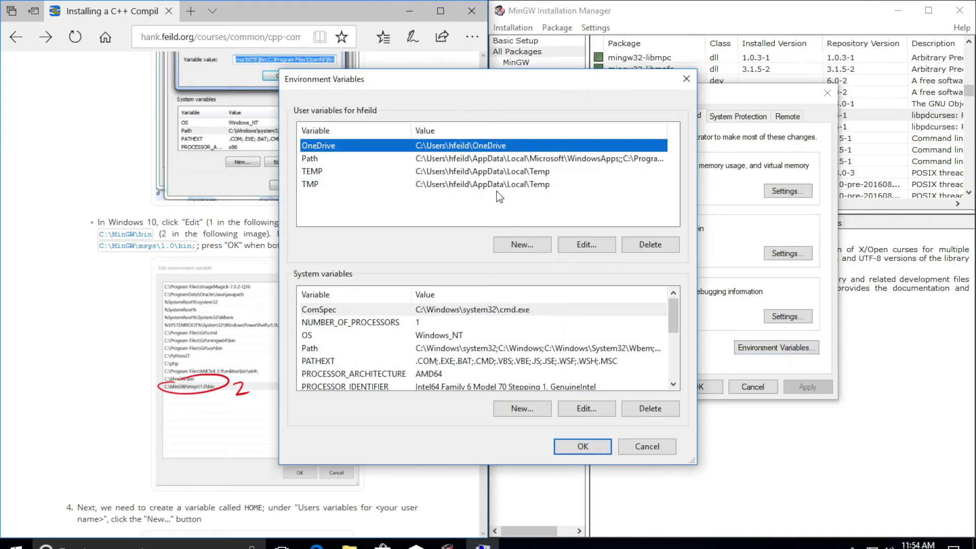
pyautogui.moveTo(461, 82); pyautogui.dragTo(719, 59)
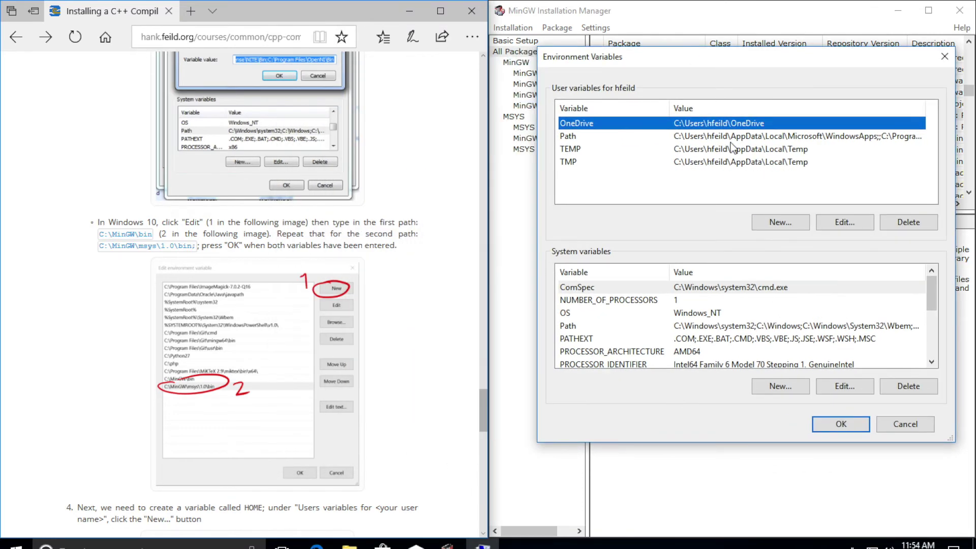
# Add C:\MinGW\bin, copied from the guide, as a new entry in the Path system variable and save it.
pyautogui.click(576, 328)
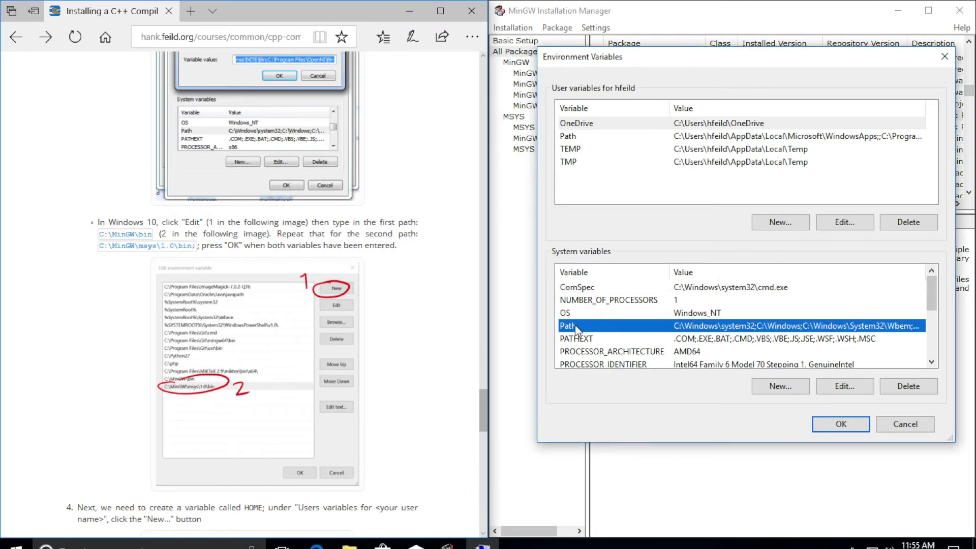
pyautogui.click(841, 387)
pyautogui.moveTo(473, 106); pyautogui.dragTo(674, 91)
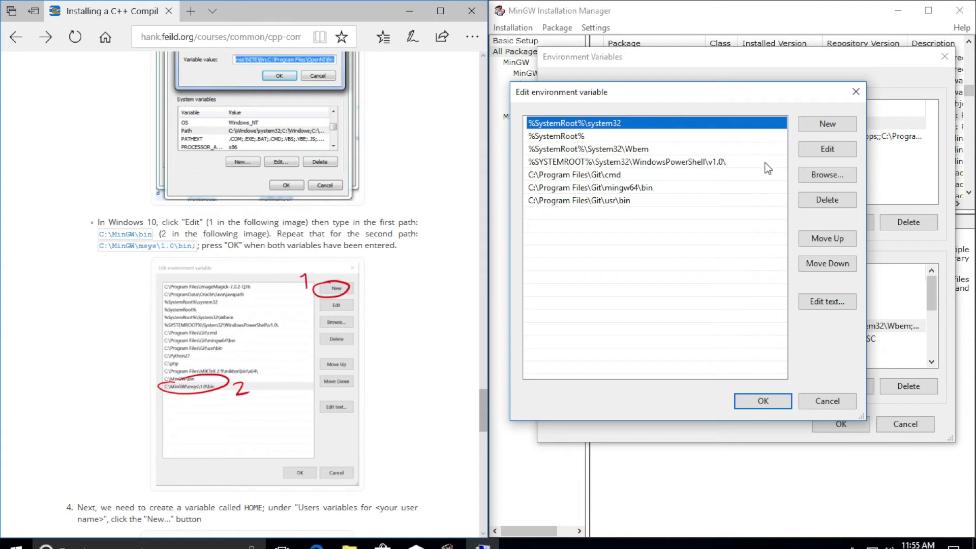
pyautogui.click(832, 127)
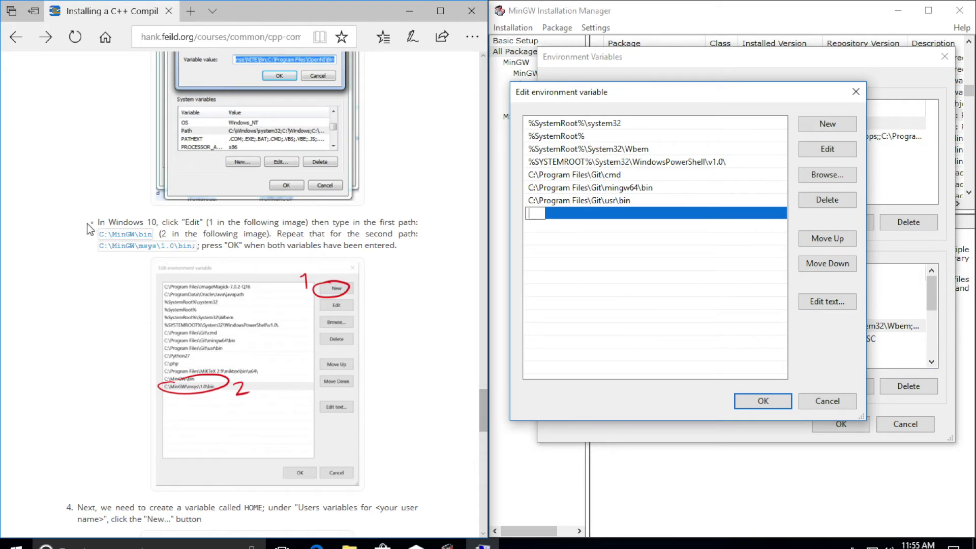
pyautogui.moveTo(98, 234); pyautogui.dragTo(151, 235)
pyautogui.hotkey('ctrl', 'c')
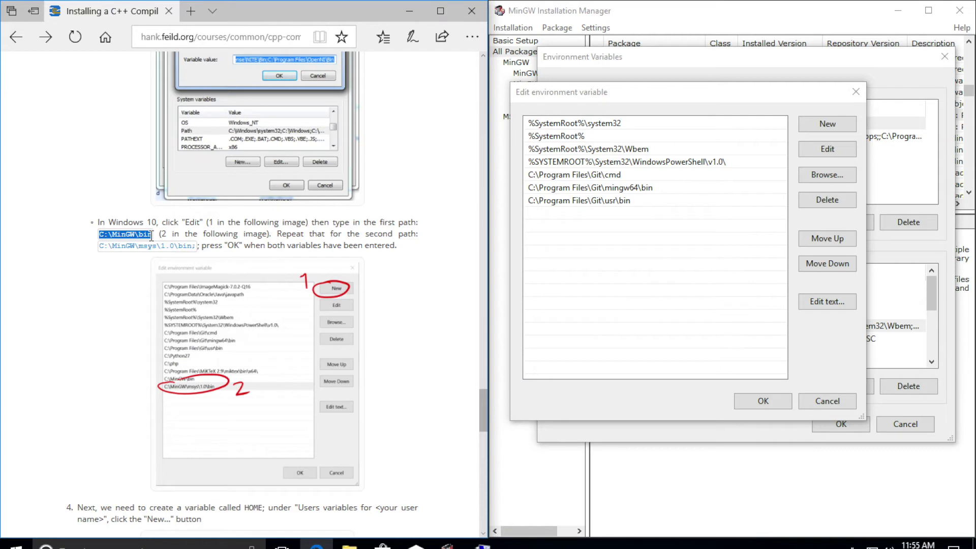
pyautogui.click(824, 124)
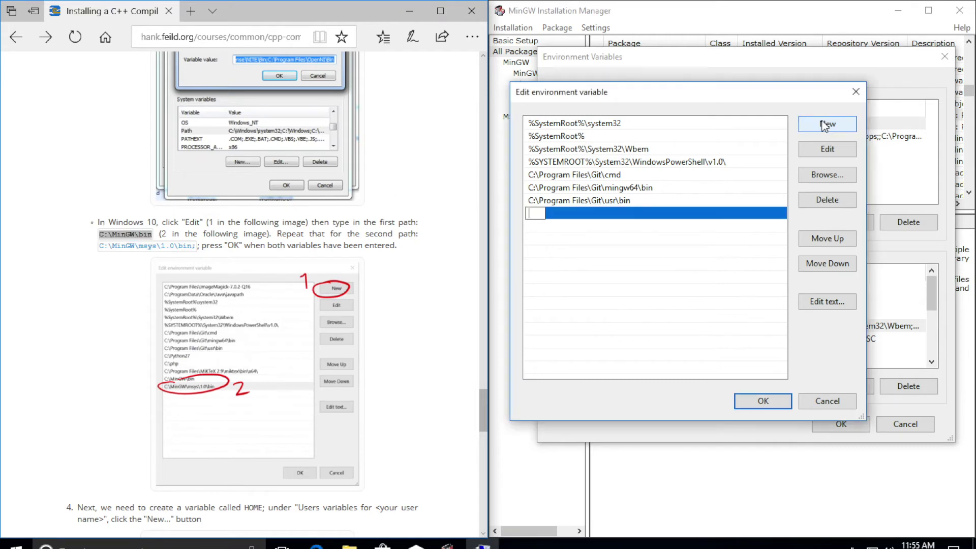
pyautogui.hotkey('ctrl', 'v')
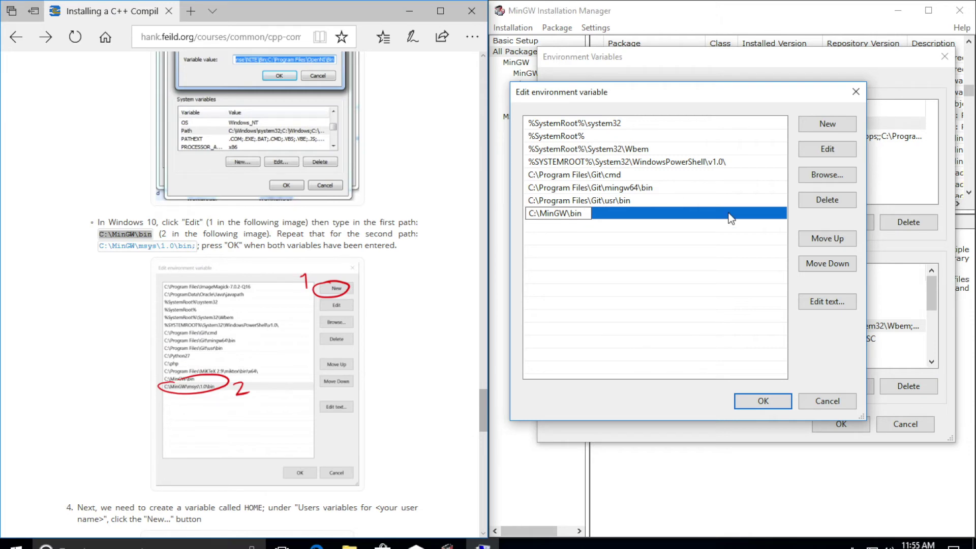
pyautogui.click(764, 401)
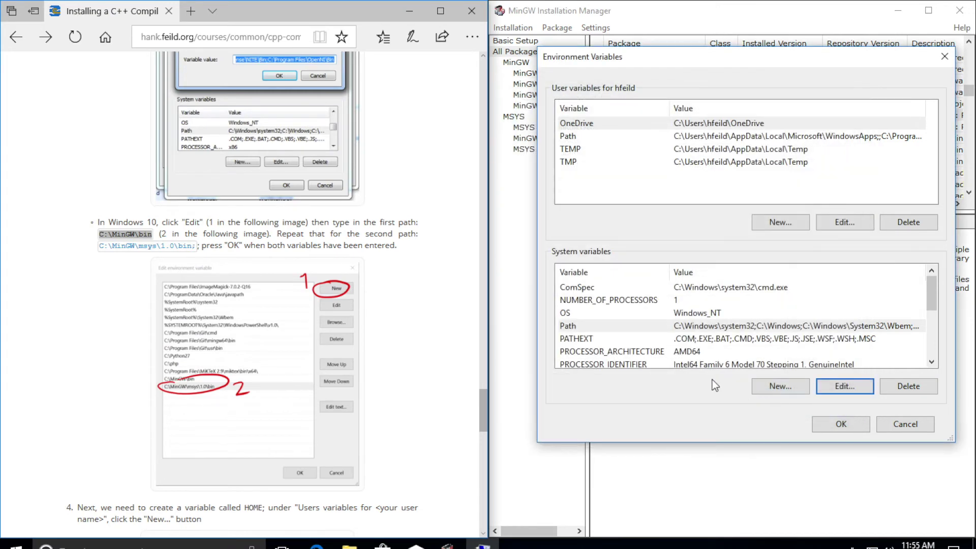
# Add C:\MinGW\msys\1.0\bin, copied from the guide without the semicolon, as another Path system variable entry and save it.
pyautogui.click(604, 328)
pyautogui.click(846, 385)
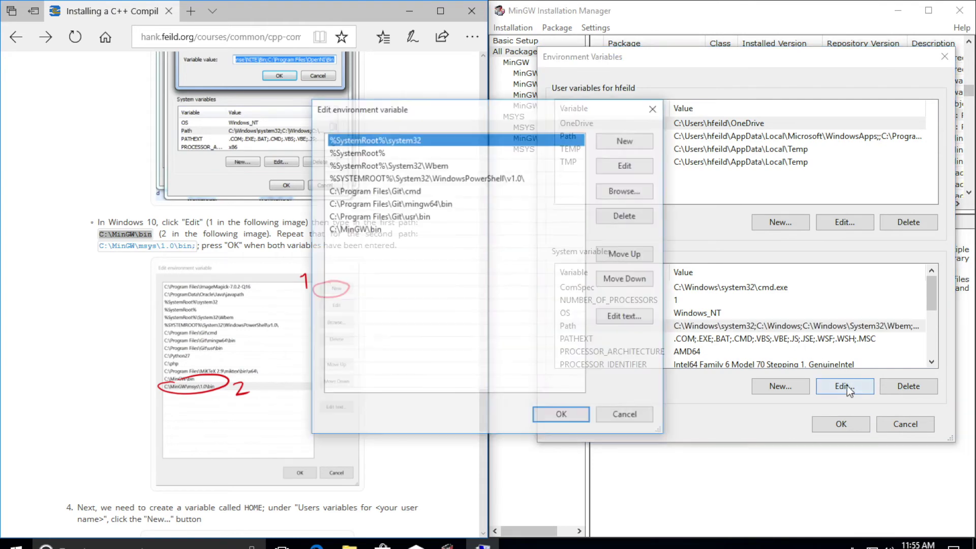
pyautogui.moveTo(456, 111); pyautogui.dragTo(752, 110)
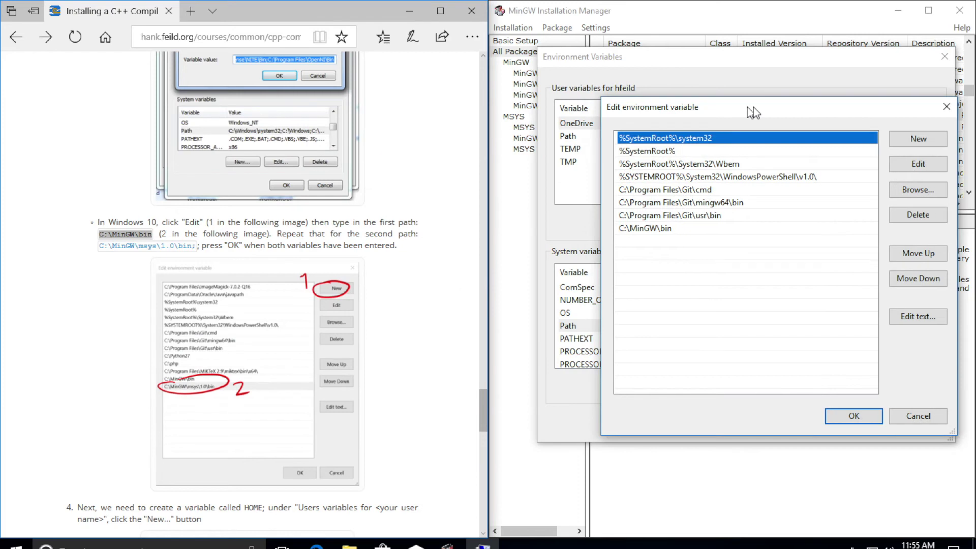
pyautogui.click(907, 139)
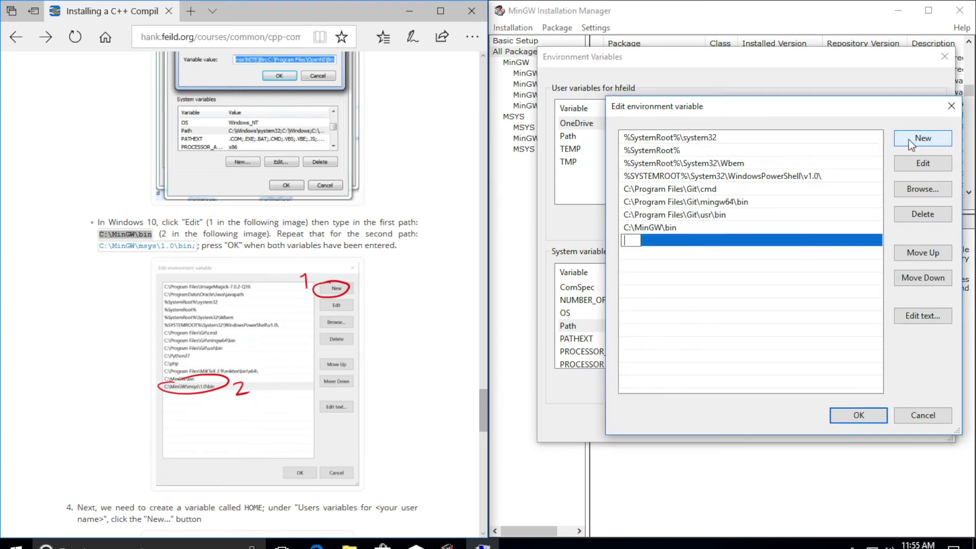
pyautogui.moveTo(99, 245); pyautogui.dragTo(194, 246)
pyautogui.hotkey('ctrl', 'c')
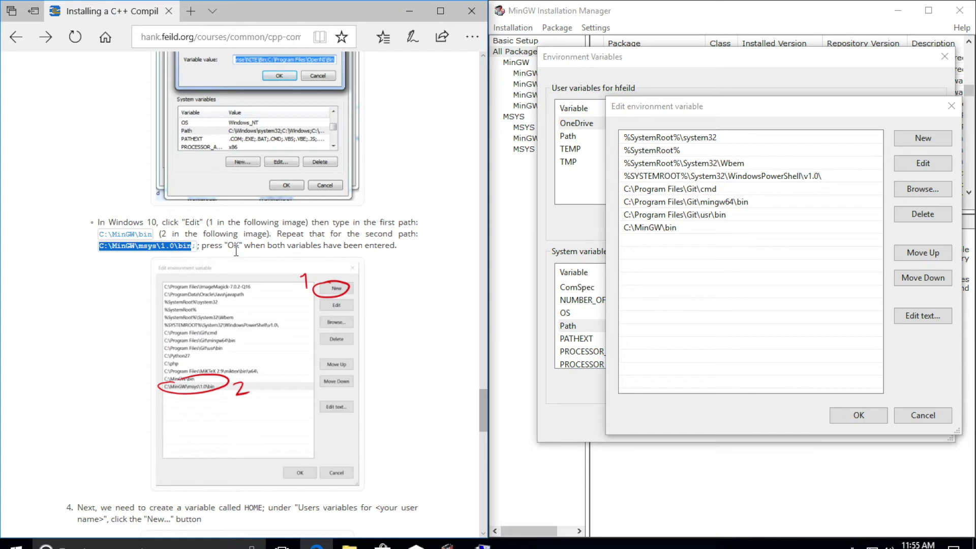
pyautogui.click(920, 144)
pyautogui.hotkey('ctrl', 'v')
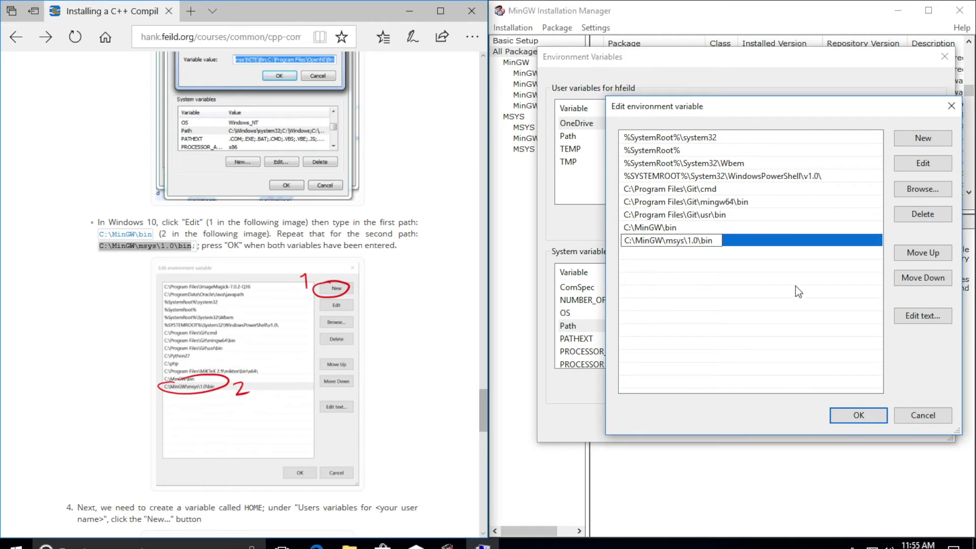
pyautogui.click(881, 359)
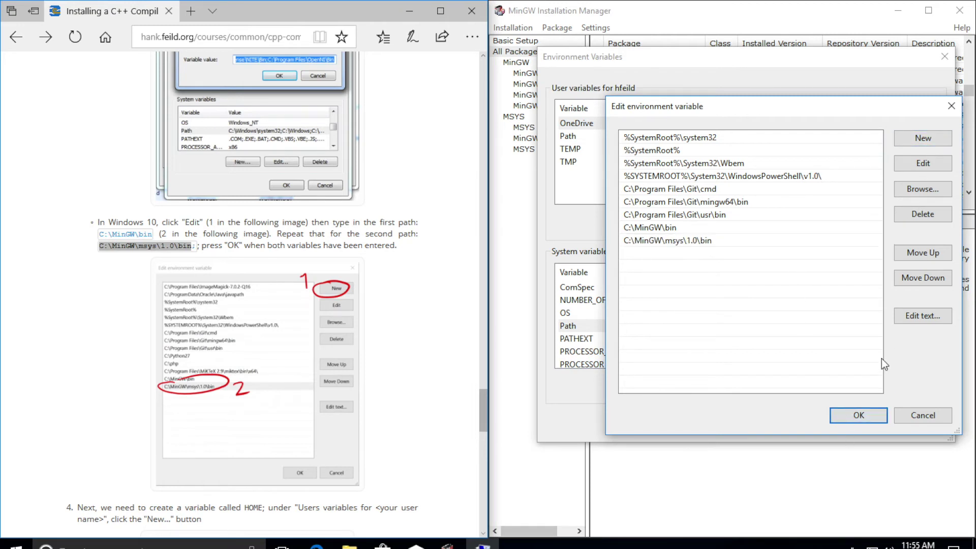
pyautogui.click(844, 417)
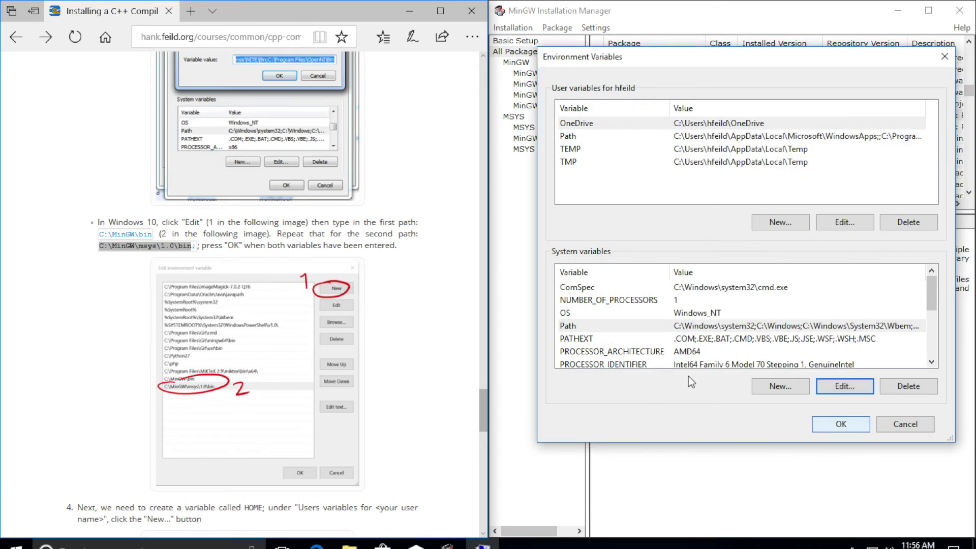
# Following the guide's next steps, create a user variable named HOME with the value %USERPROFILE%.
pyautogui.scroll(-5, 316, 361)
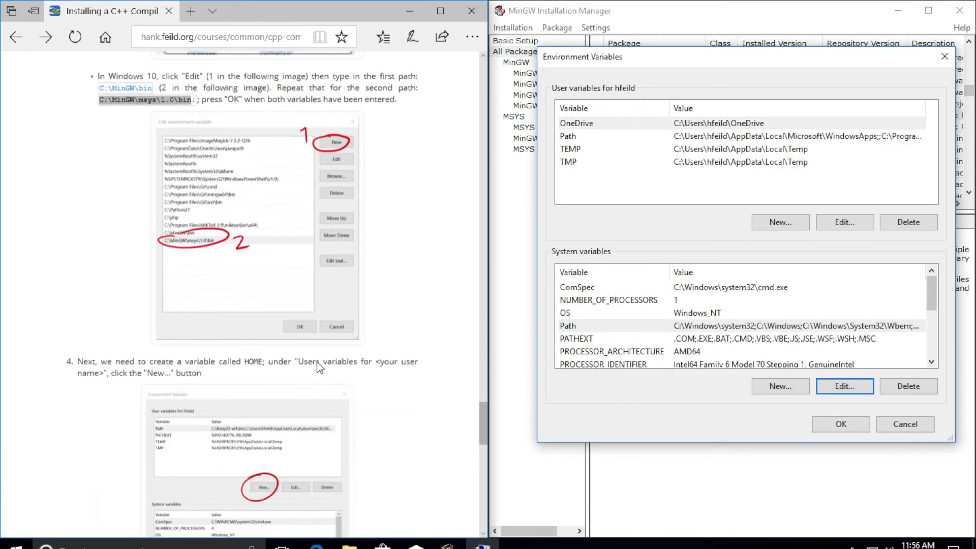
pyautogui.scroll(-1, 316, 361)
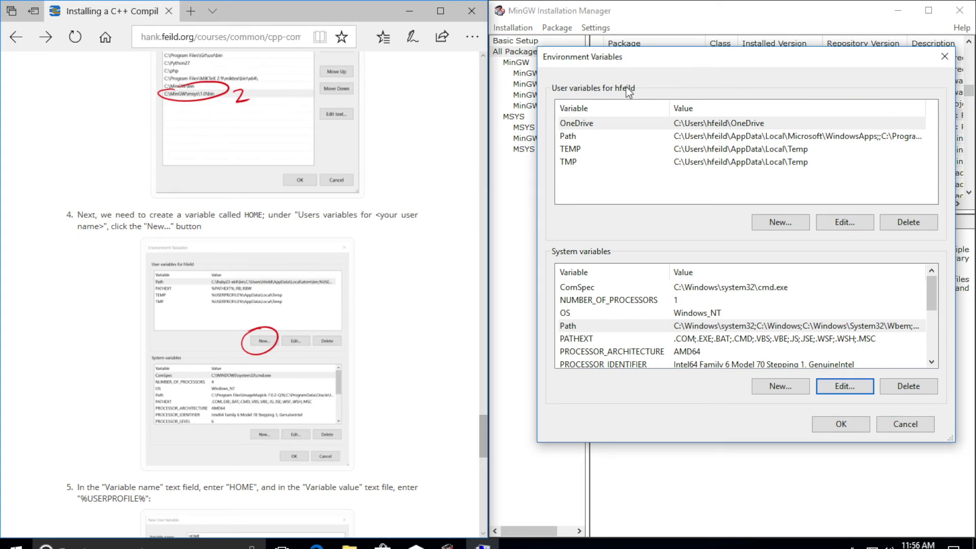
pyautogui.click(790, 226)
pyautogui.moveTo(504, 224); pyautogui.dragTo(661, 201)
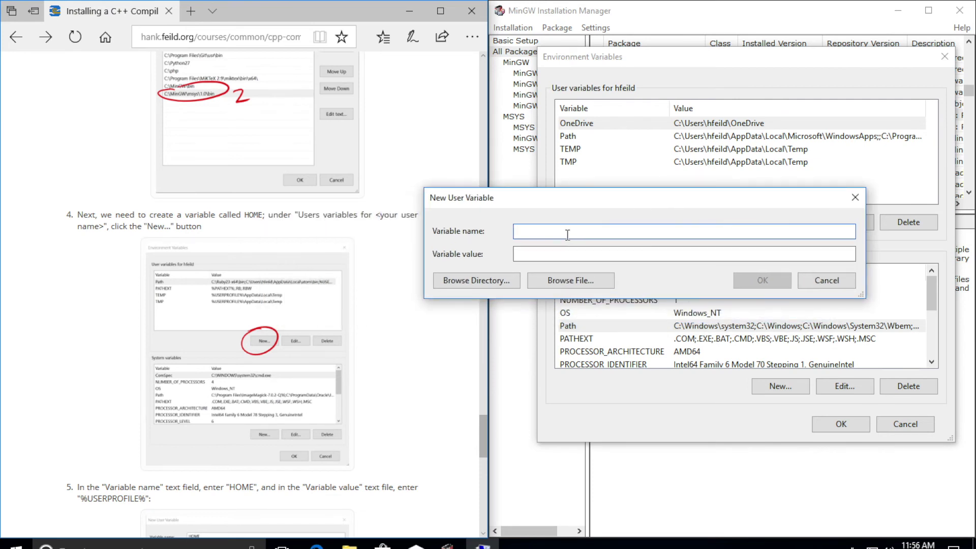
pyautogui.write('HOME')
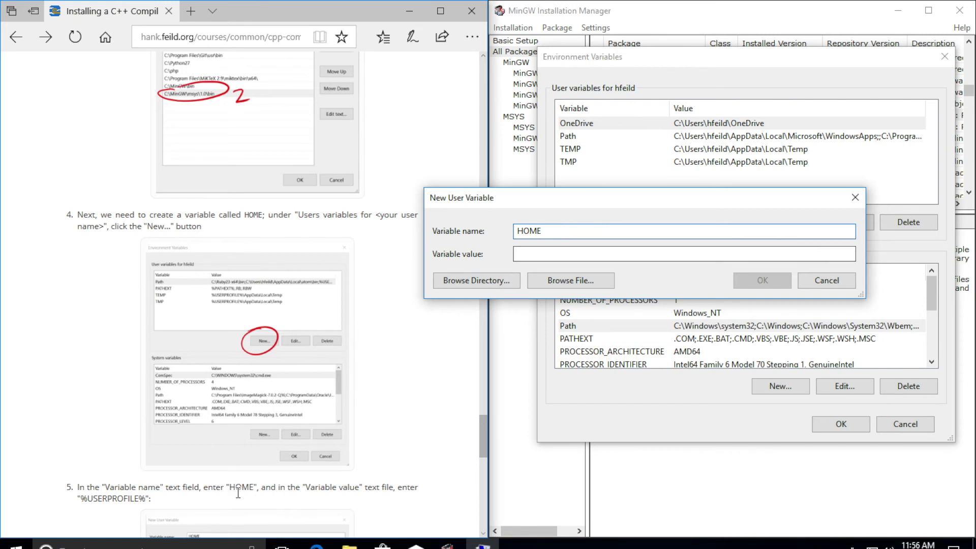
pyautogui.click(533, 254)
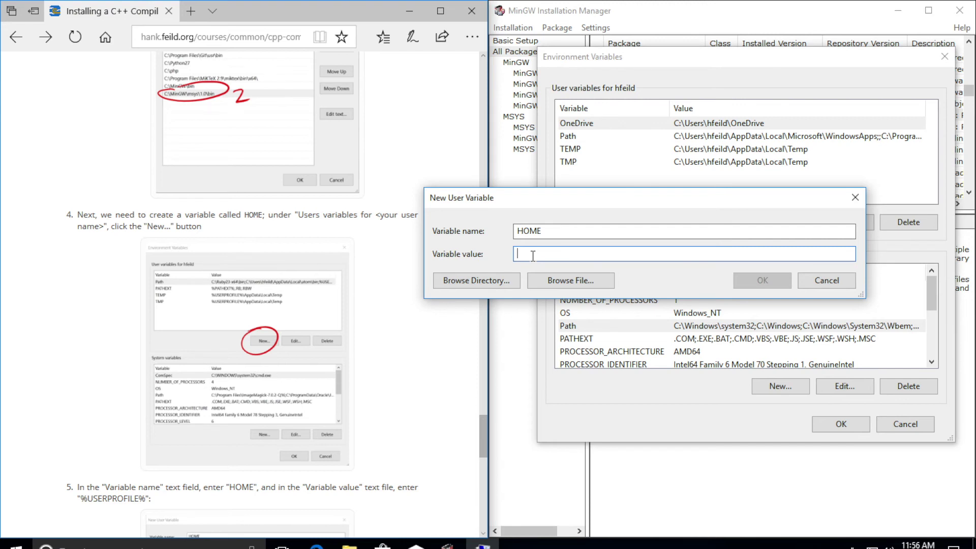
pyautogui.write('%')
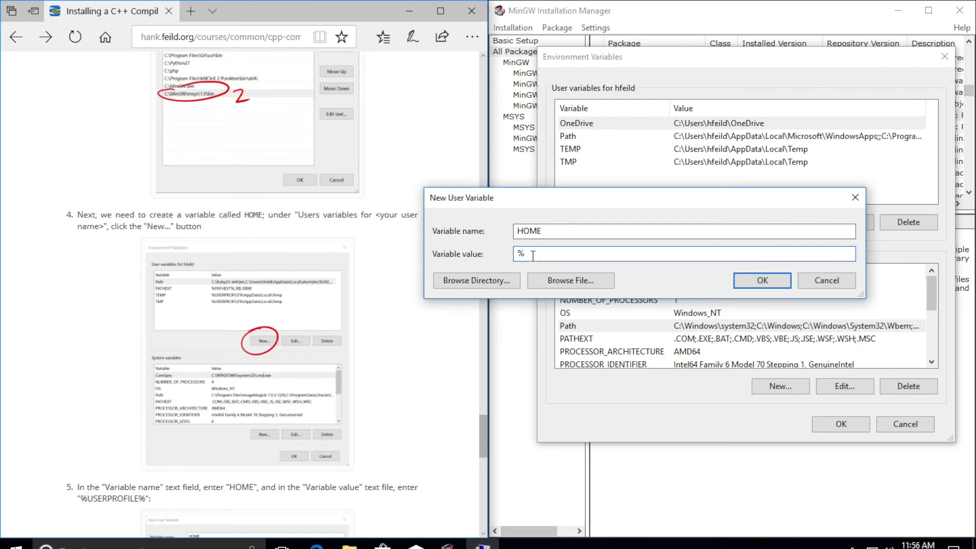
pyautogui.write('USERPROFILE%')
pyautogui.click(766, 281)
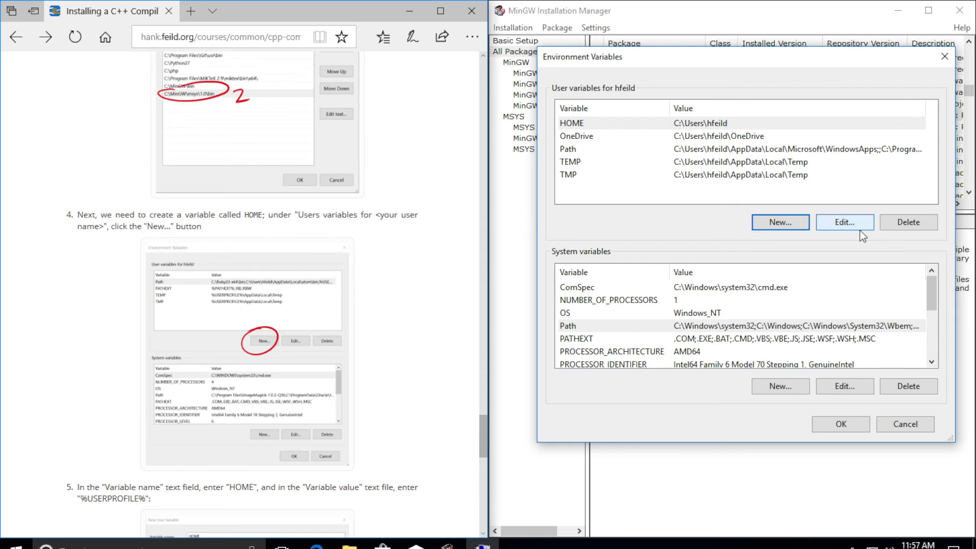
# Accept the environment variable changes, exit System Properties, and close the MinGW Installation Manager.
pyautogui.scroll(-6, 440, 292)
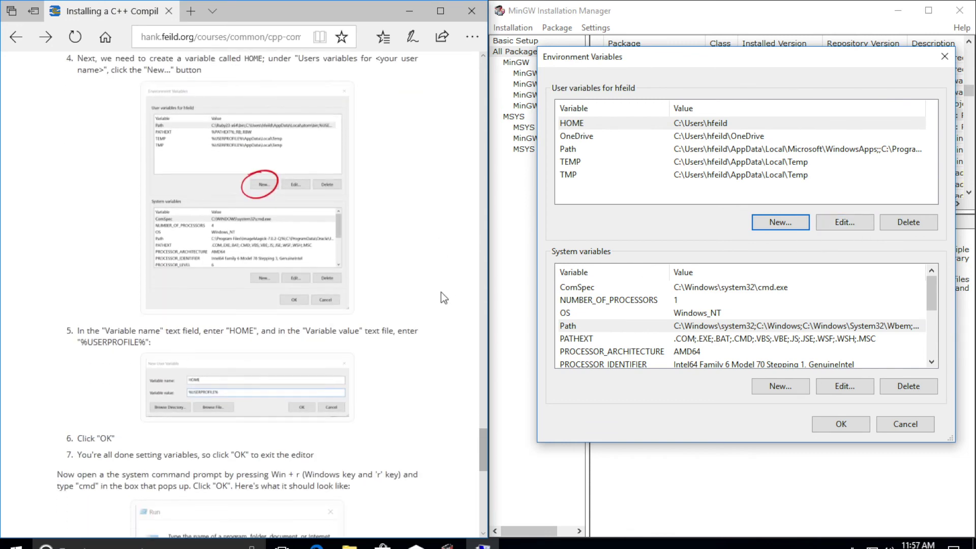
pyautogui.click(839, 425)
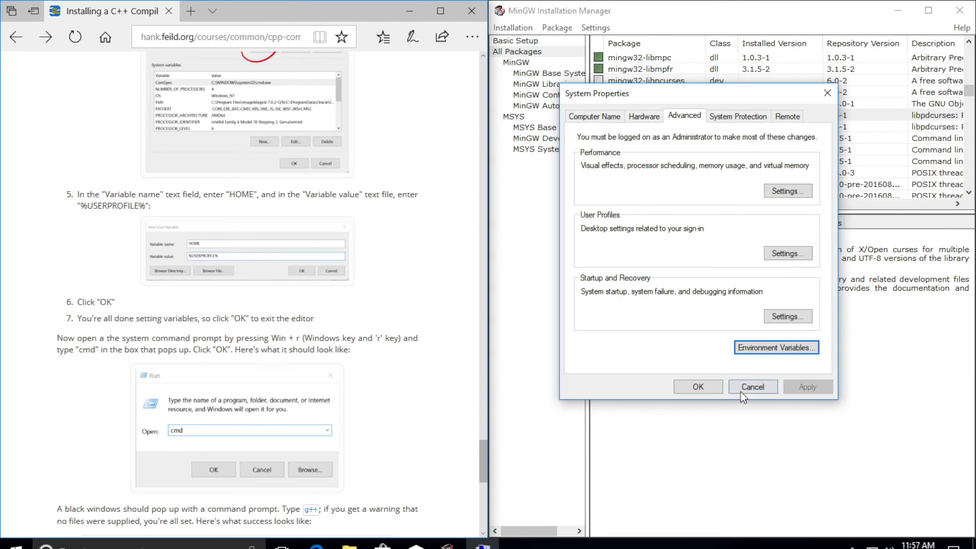
pyautogui.click(697, 388)
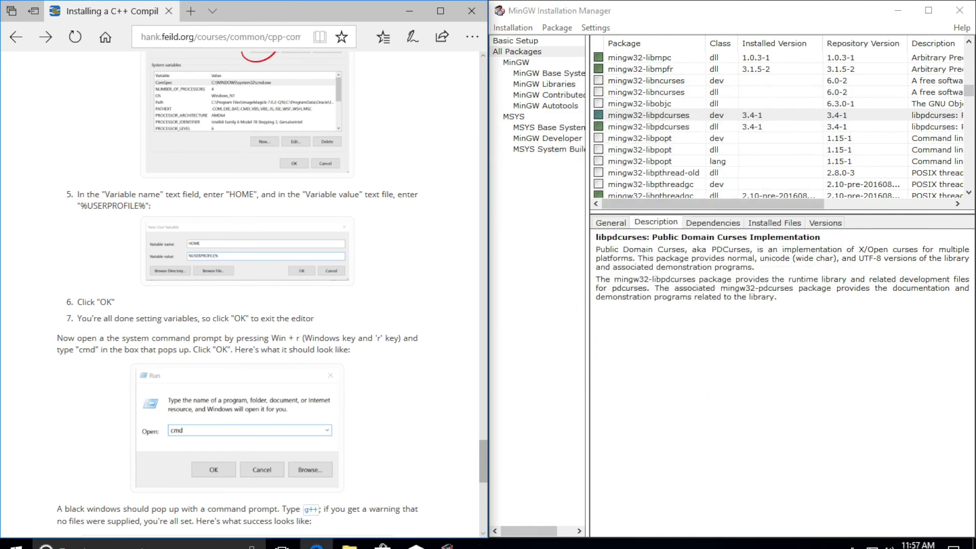
pyautogui.click(959, 11)
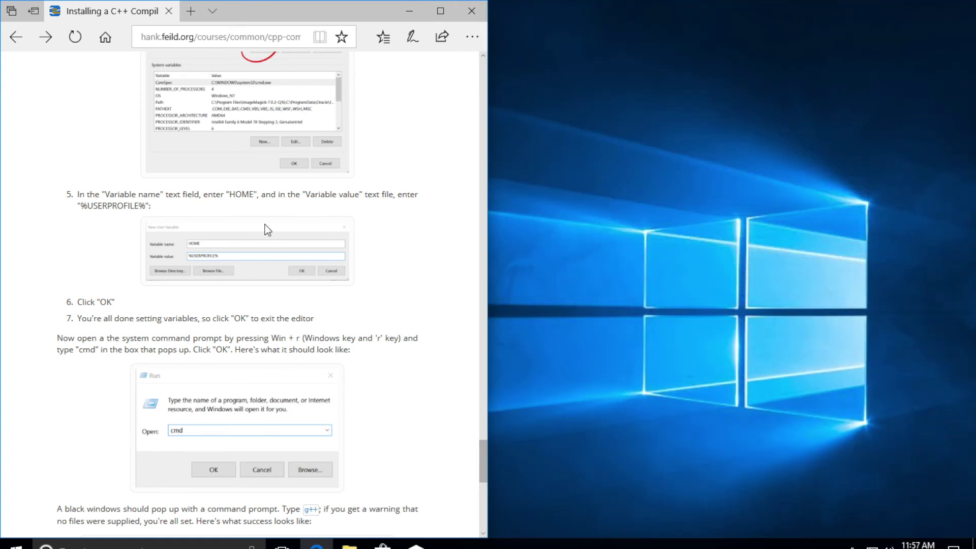
# Open Command Prompt, run g++ to test the compiler installation, and move the window to uncover the guide.
pyautogui.scroll(-2, 263, 224)
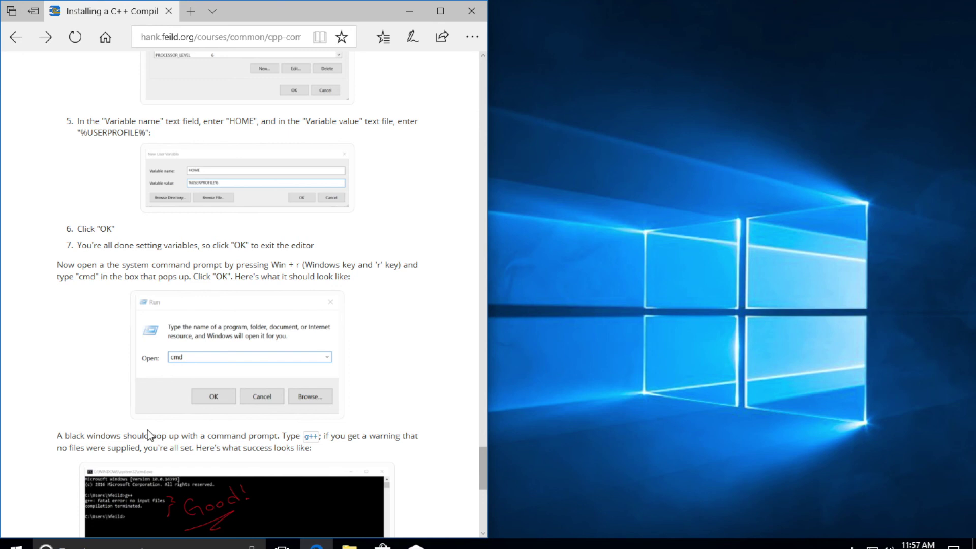
pyautogui.click(89, 545)
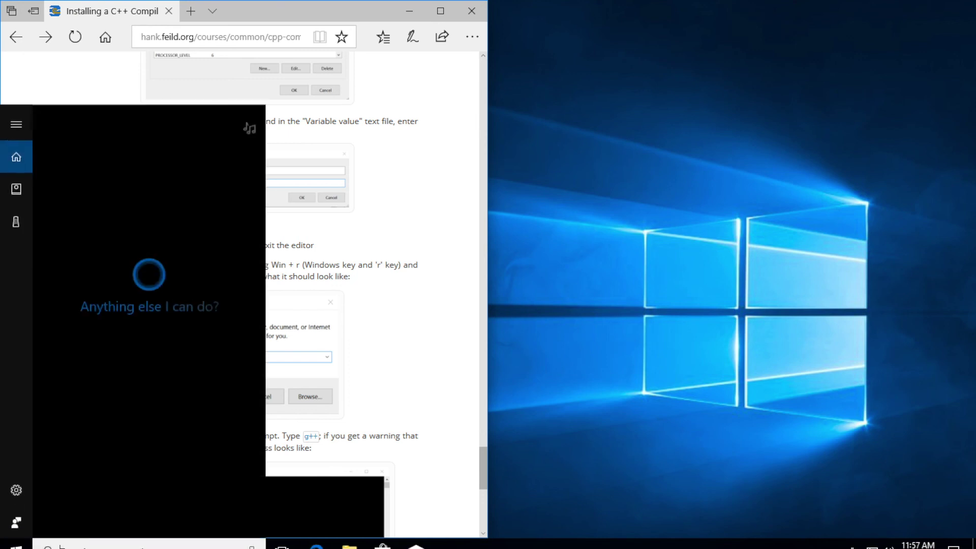
pyautogui.write('cmd')
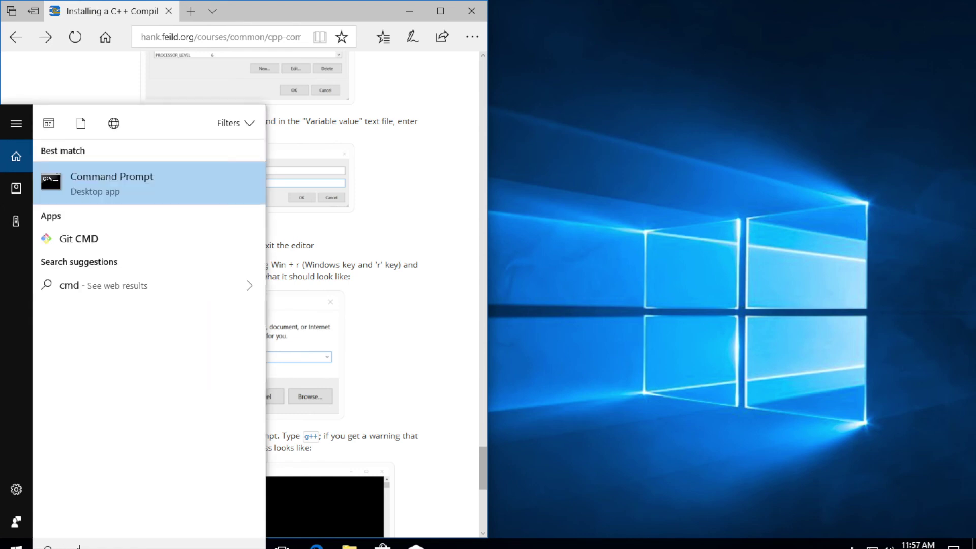
pyautogui.click(100, 178)
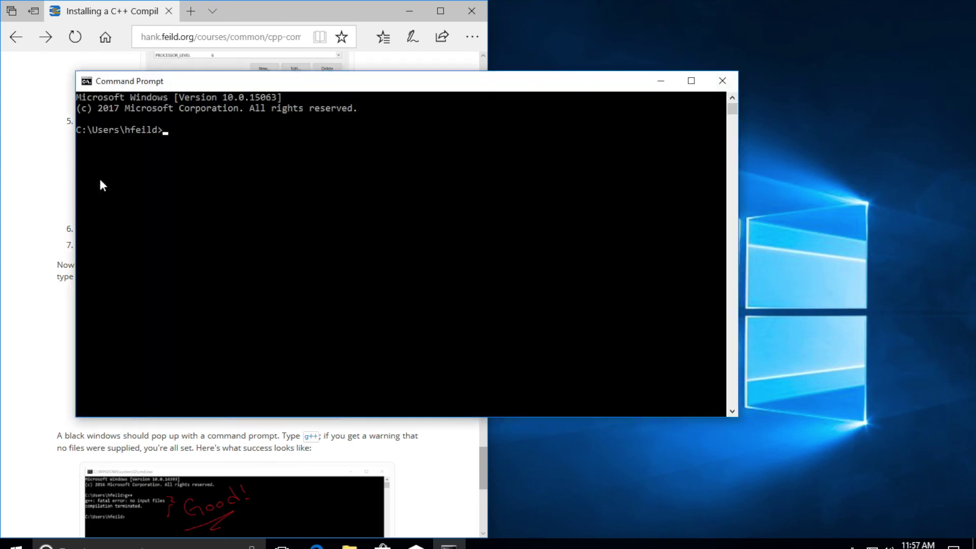
pyautogui.write('g++')
pyautogui.press('Return')
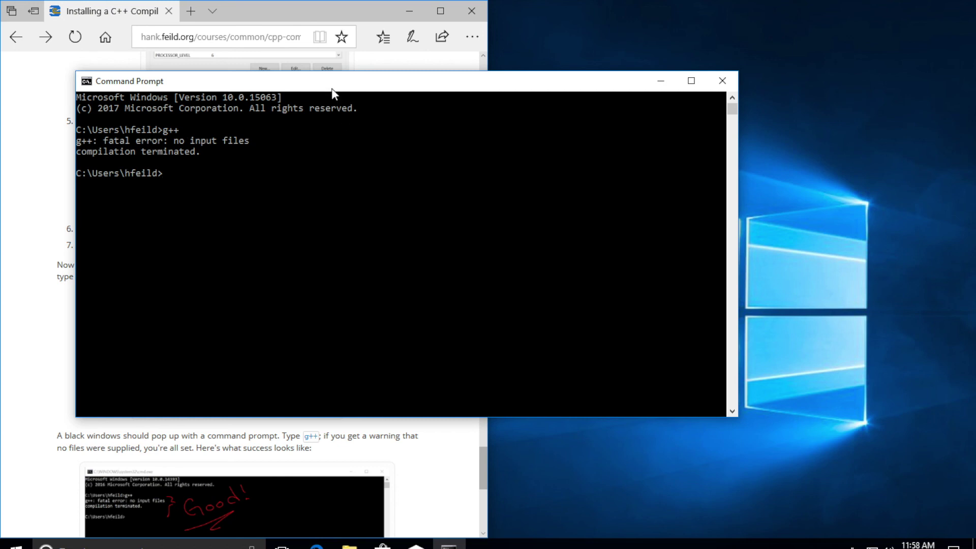
pyautogui.moveTo(332, 91); pyautogui.dragTo(508, 69)
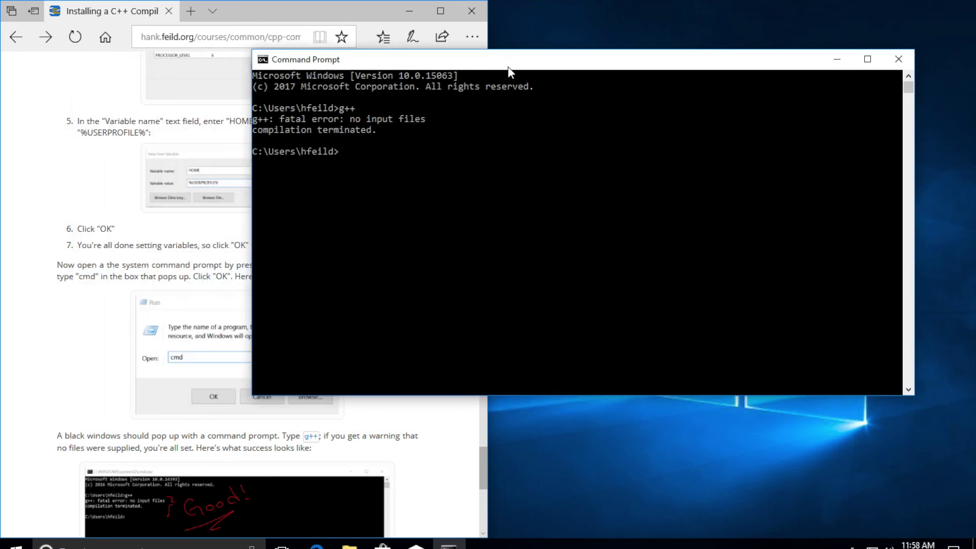
# Enlarge the guide's g++ success and failure examples to 125% zoom and compare them with the Command Prompt output.
pyautogui.click(104, 261)
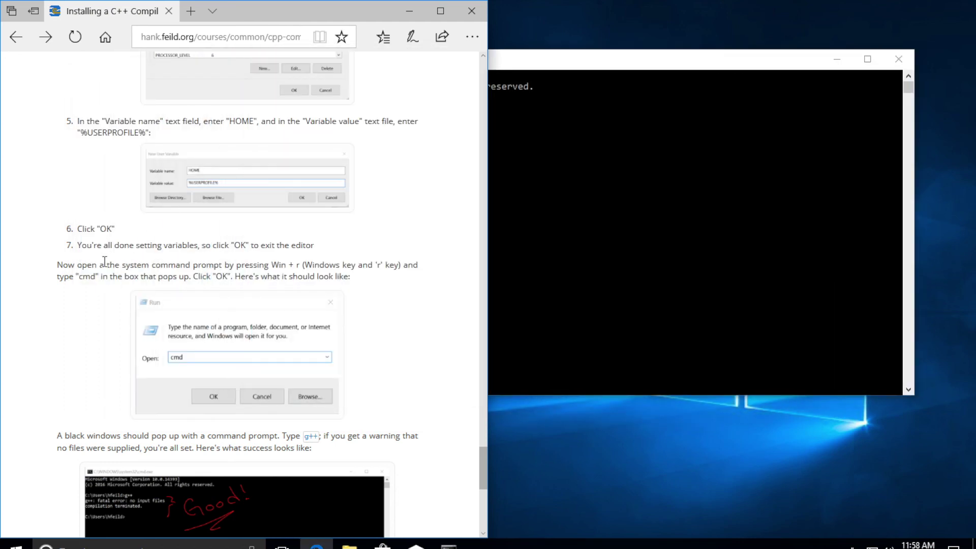
pyautogui.scroll(-9, 104, 260)
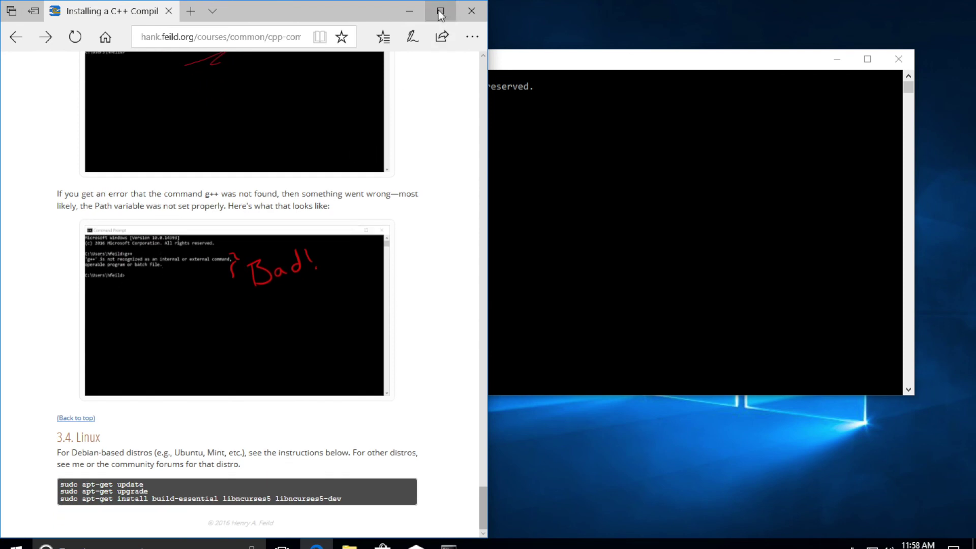
pyautogui.click(479, 39)
pyautogui.click(463, 140)
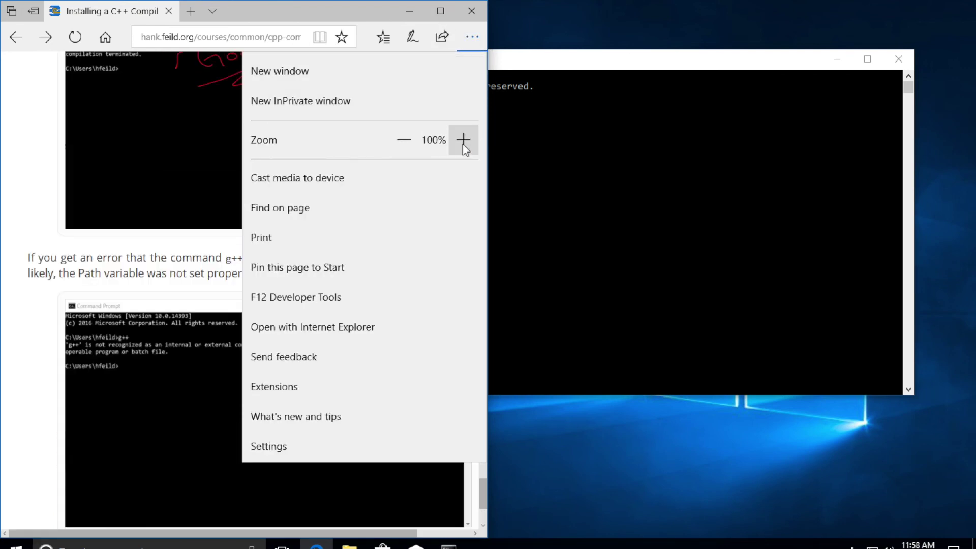
pyautogui.click(462, 141)
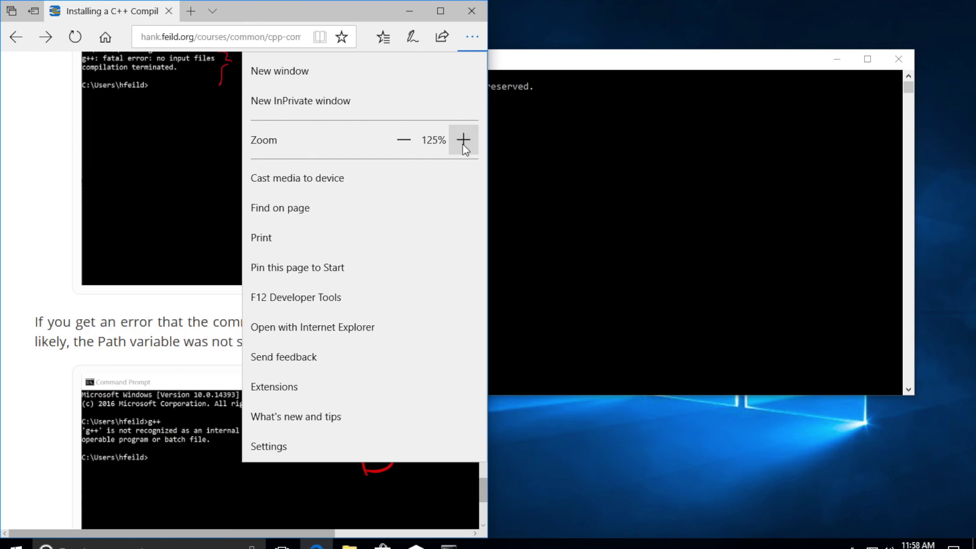
pyautogui.click(116, 363)
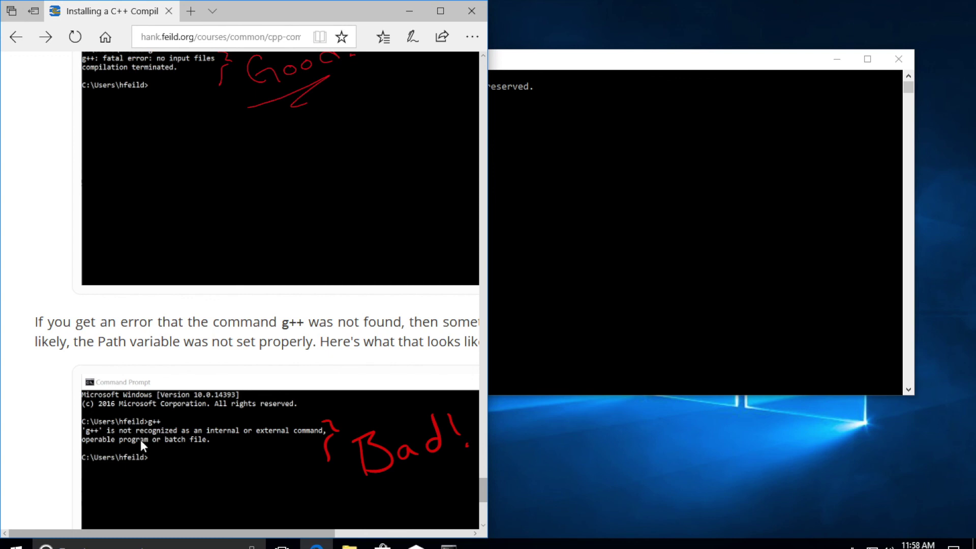
pyautogui.click(583, 206)
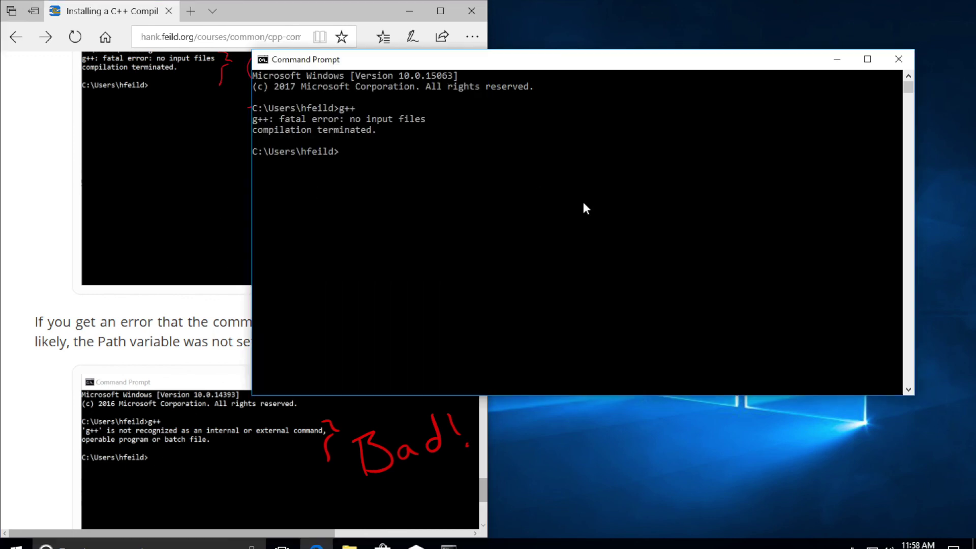